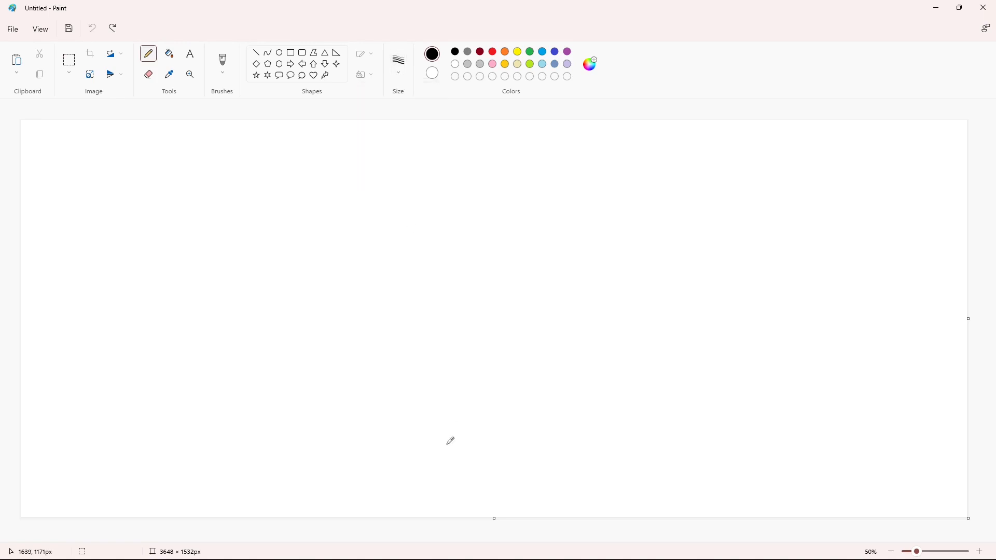
# Step: Paste the copied HAPPY text and place it horizontally centred in the upper half of the canvas
pyautogui.hotkey('ctrl', 'v')
pyautogui.moveTo(190, 166); pyautogui.dragTo(488, 464)
pyautogui.press('Left')
pyautogui.press('Left')
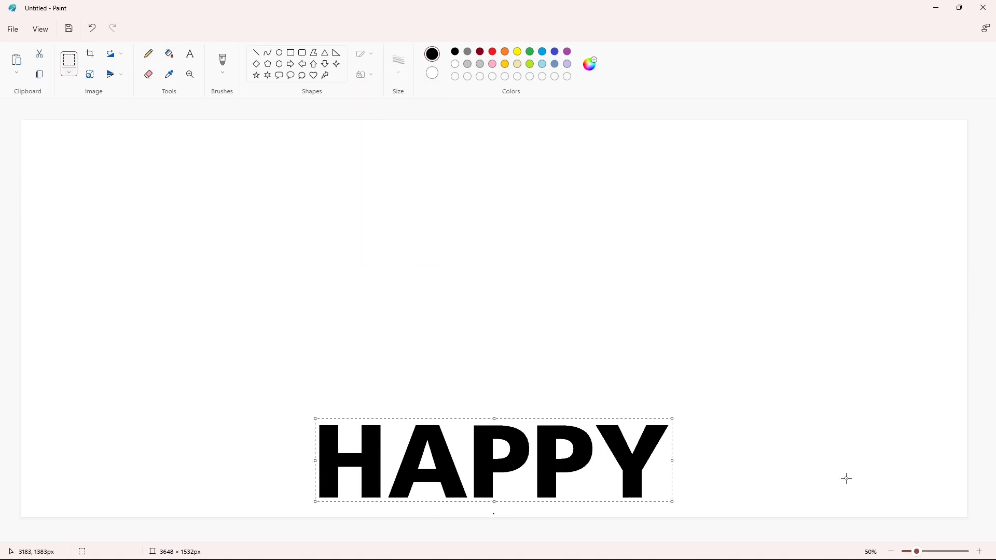
pyautogui.press('Up')
pyautogui.press('Up')
pyautogui.press('Up')
pyautogui.press('Up')
pyautogui.press('Up')
pyautogui.press('Up')
pyautogui.press('Up')
pyautogui.press('Up')
pyautogui.press('Up')
pyautogui.press('Up')
pyautogui.press('Up')
pyautogui.press('Up')
pyautogui.press('Up')
pyautogui.press('Up')
pyautogui.press('Up')
pyautogui.press('Up')
pyautogui.press('Up')
pyautogui.press('Up')
pyautogui.press('Up')
pyautogui.press('Up')
pyautogui.press('Up')
pyautogui.press('Up')
pyautogui.press('Up')
pyautogui.press('Up')
pyautogui.press('Up')
pyautogui.press('Up')
pyautogui.press('Up')
pyautogui.press('Up')
pyautogui.press('Up')
pyautogui.press('Up')
pyautogui.press('Up')
pyautogui.press('Up')
pyautogui.press('Up')
pyautogui.press('Up')
pyautogui.press('Up')
pyautogui.press('Up')
pyautogui.press('Up')
pyautogui.press('Up')
pyautogui.press('Up')
pyautogui.press('Up')
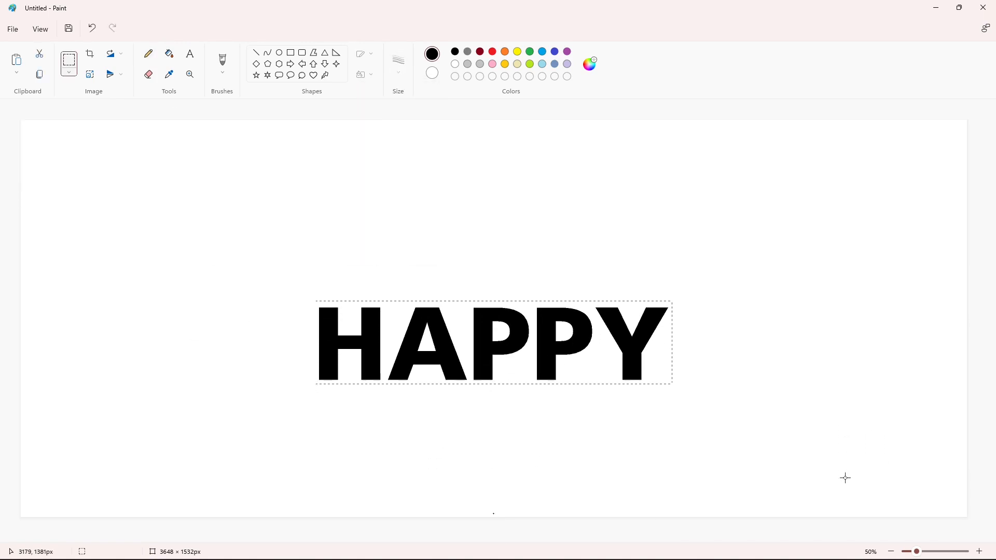
pyautogui.click(187, 123)
# Step: Add the text BIRTHDAY below HAPPY in Frutiger 75 Black at size 300
pyautogui.click(190, 53)
pyautogui.click(131, 286)
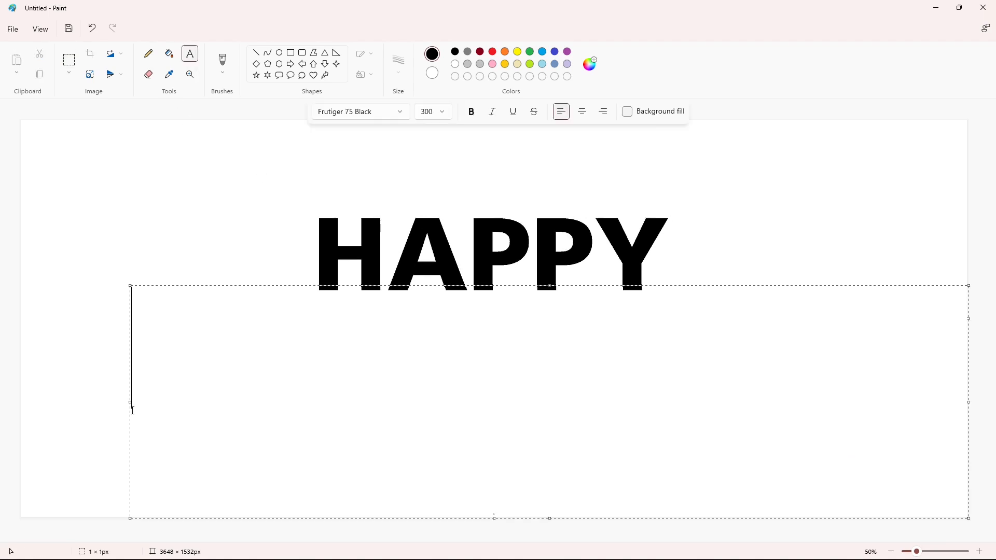
pyautogui.write('BIRTHDAY')
# Step: Select the word BIRTHDAY and move it so that it sits centred directly beneath HAPPY
pyautogui.click(69, 60)
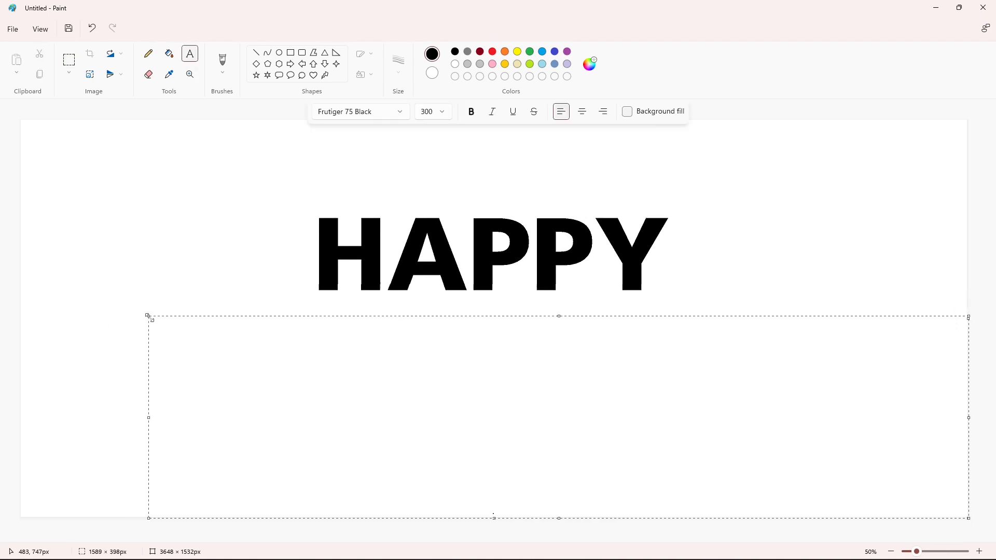
pyautogui.moveTo(152, 339); pyautogui.dragTo(545, 412)
pyautogui.moveTo(697, 424); pyautogui.dragTo(697, 424)
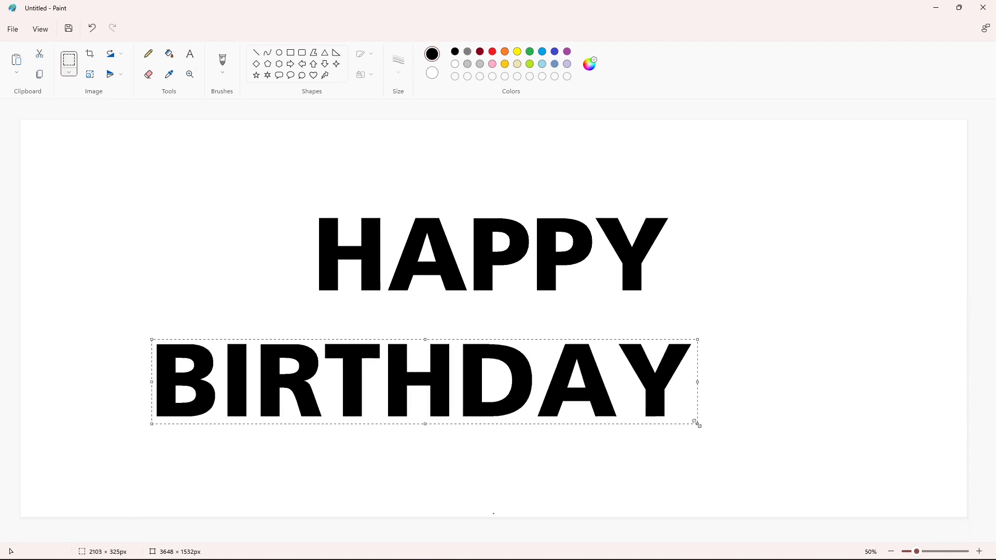
pyautogui.hotkey('ctrl', 'x')
pyautogui.hotkey('ctrl', 'v')
pyautogui.click(69, 73)
pyautogui.click(61, 187)
pyautogui.moveTo(239, 173); pyautogui.dragTo(775, 471)
pyautogui.press('Up')
pyautogui.press('Up')
pyautogui.press('Up')
pyautogui.press('Up')
pyautogui.press('Up')
pyautogui.press('Up')
pyautogui.press('Up')
pyautogui.press('Up')
pyautogui.press('Up')
pyautogui.press('Up')
pyautogui.press('Up')
pyautogui.press('Up')
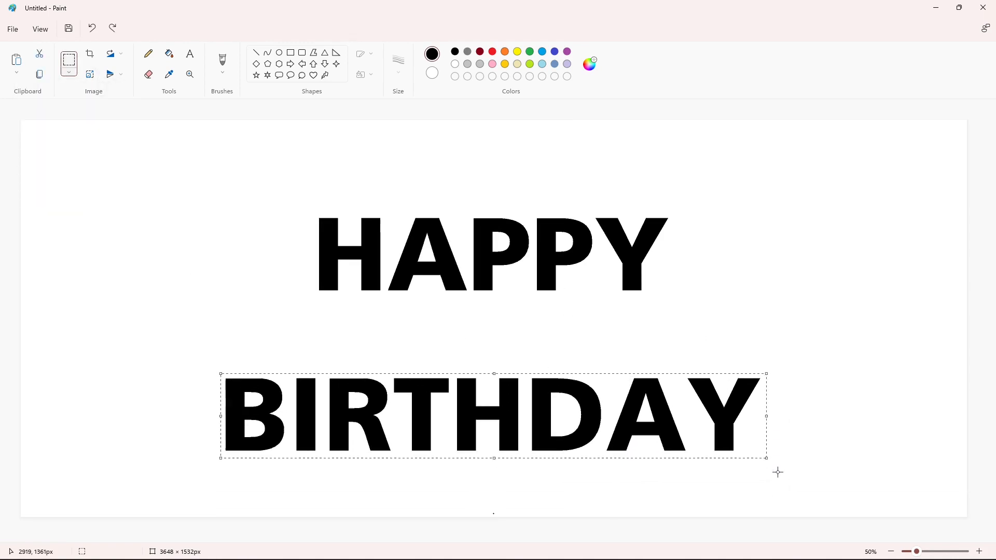
pyautogui.press('Up')
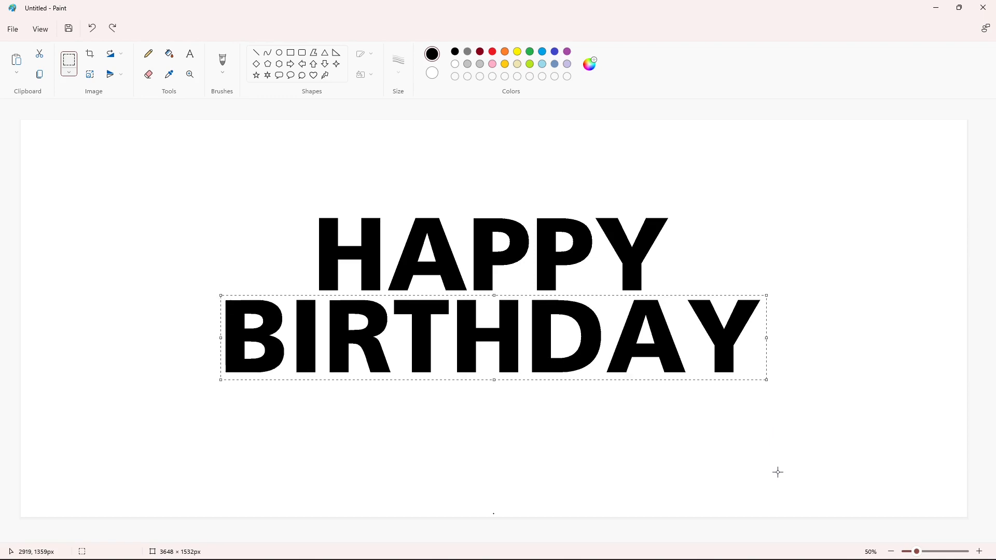
pyautogui.click(703, 464)
# Step: Draw a purple ellipse outline about 2505 × 1365 px around the two lines of text
pyautogui.click(279, 52)
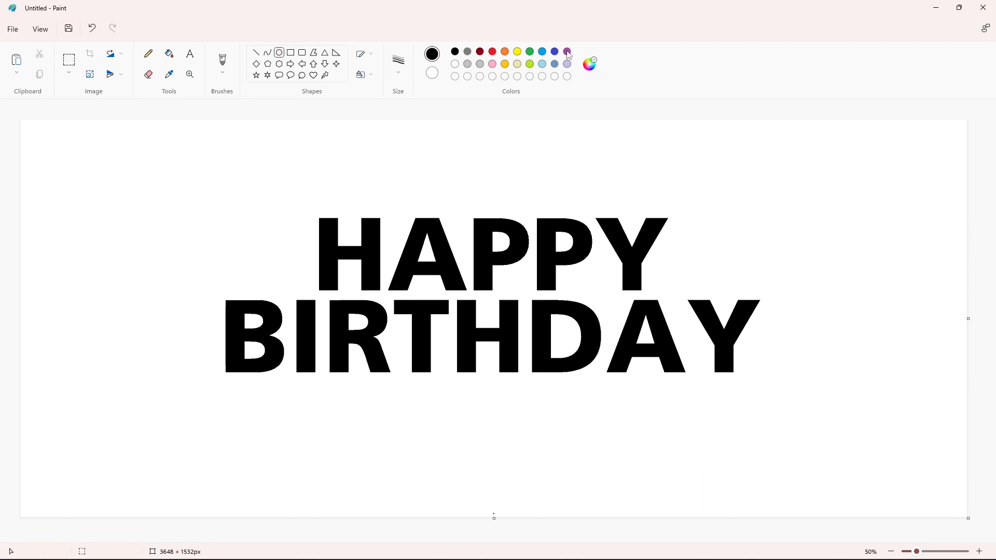
pyautogui.moveTo(157, 178)
pyautogui.mouseDown()
pyautogui.moveTo(807, 444)
pyautogui.moveTo(808, 476)
pyautogui.mouseUp()
pyautogui.moveTo(484, 178); pyautogui.dragTo(485, 131)
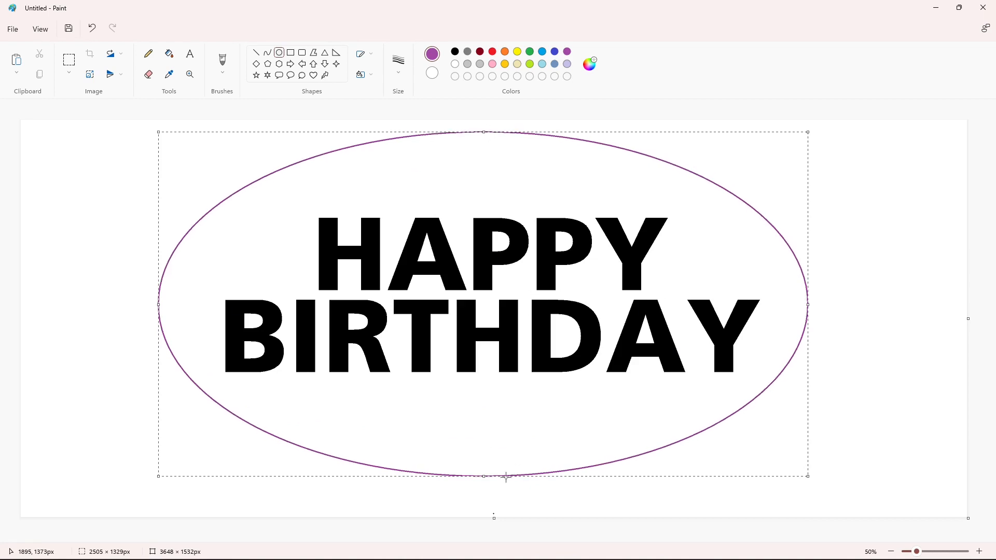
pyautogui.moveTo(484, 476); pyautogui.dragTo(485, 485)
# Step: Centre the purple ellipse on the canvas around the text and erase the stray dot near the canvas's lower edge
pyautogui.moveTo(442, 338); pyautogui.dragTo(453, 359)
pyautogui.press('Up')
pyautogui.press('Up')
pyautogui.press('Up')
pyautogui.press('Up')
pyautogui.press('Up')
pyautogui.press('Up')
pyautogui.press('Up')
pyautogui.press('Up')
pyautogui.press('Up')
pyautogui.press('Up')
pyautogui.press('Up')
pyautogui.press('Up')
pyautogui.press('Up')
pyautogui.press('Up')
pyautogui.press('Up')
pyautogui.press('Up')
pyautogui.press('Up')
pyautogui.press('Up')
pyautogui.press('Up')
pyautogui.press('Up')
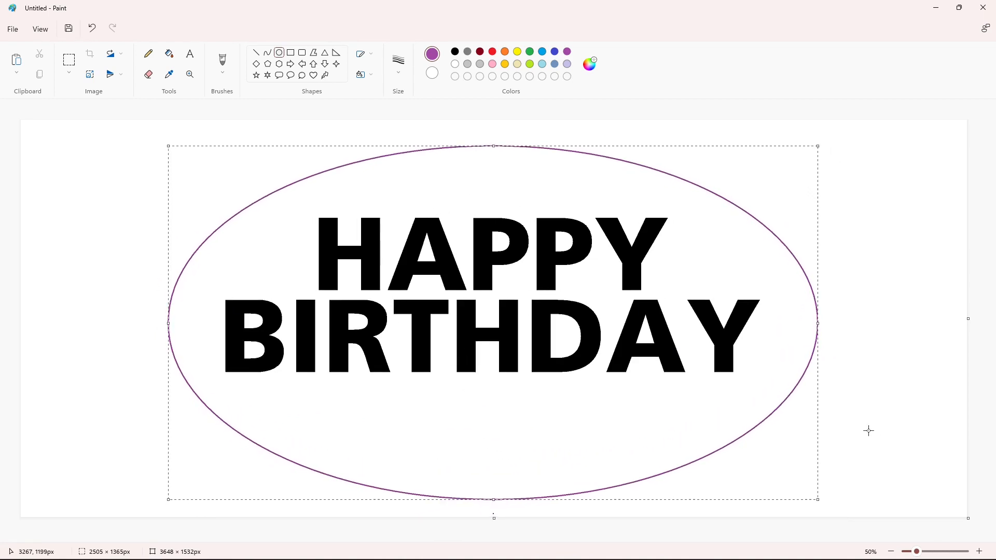
pyautogui.click(880, 426)
pyautogui.click(148, 74)
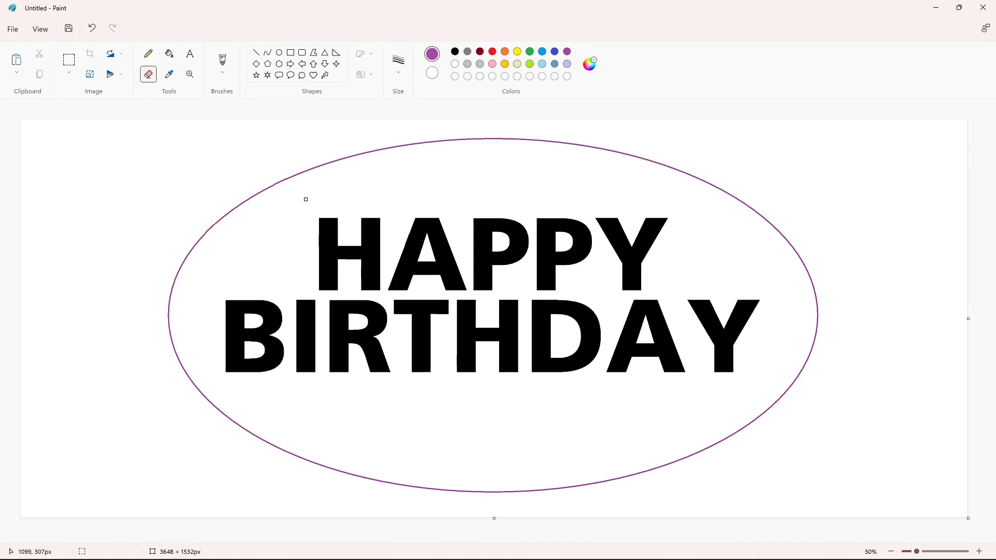
# Step: Draw a small upright black oval as a balloon in the blank area right of the purple ellipse and fill it black
pyautogui.click(280, 54)
pyautogui.click(454, 51)
pyautogui.moveTo(695, 208); pyautogui.dragTo(760, 292)
pyautogui.moveTo(725, 252)
pyautogui.mouseDown()
pyautogui.moveTo(707, 246)
pyautogui.moveTo(863, 223)
pyautogui.mouseUp()
pyautogui.click(786, 197)
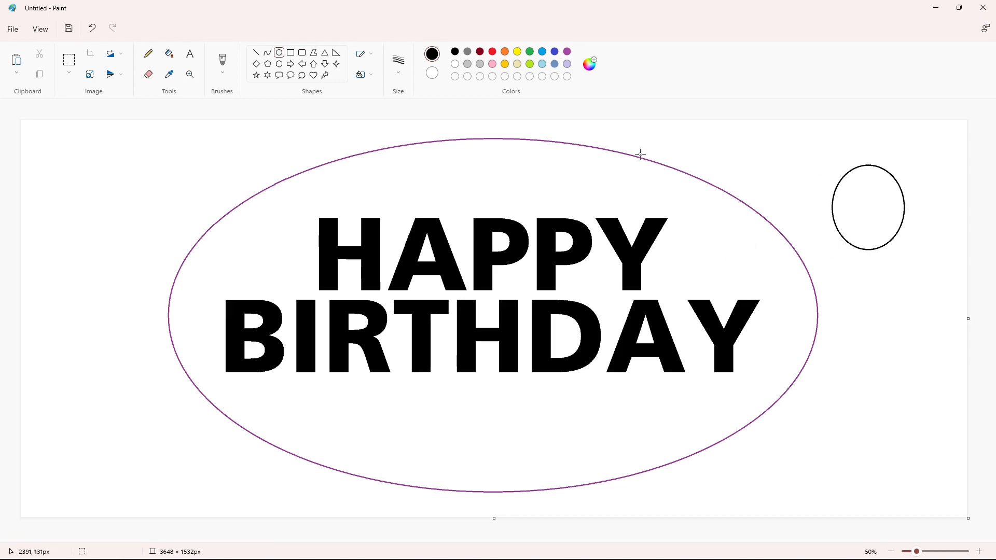
pyautogui.click(169, 54)
pyautogui.click(858, 223)
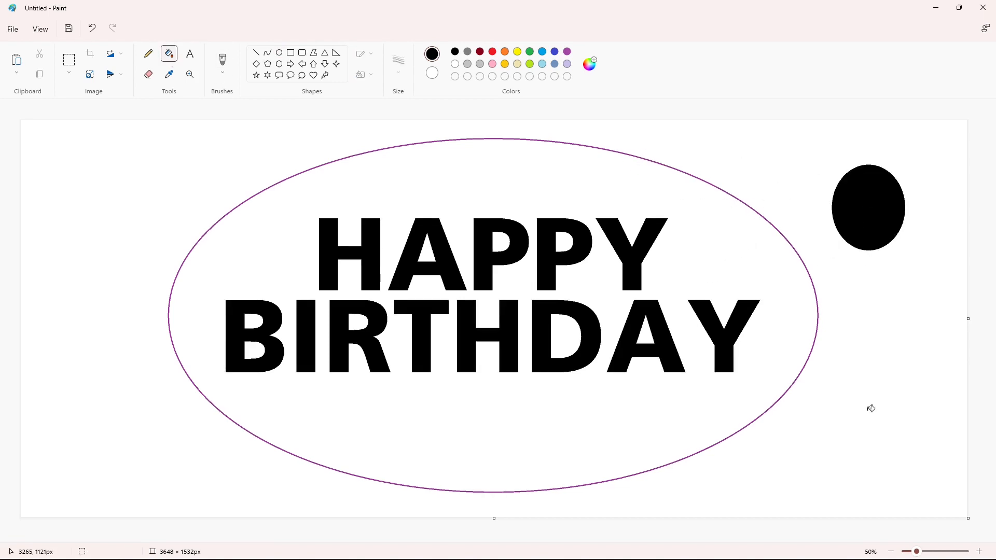
# Step: Add a small black-filled triangle as the knot at the bottom of the black balloon
pyautogui.click(978, 552)
pyautogui.moveTo(499, 539); pyautogui.dragTo(968, 539)
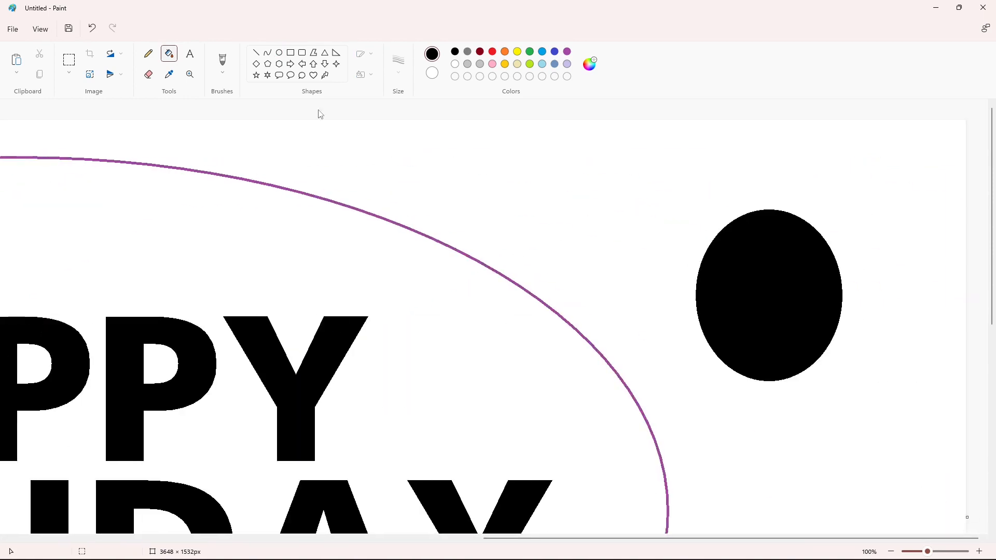
pyautogui.click(325, 53)
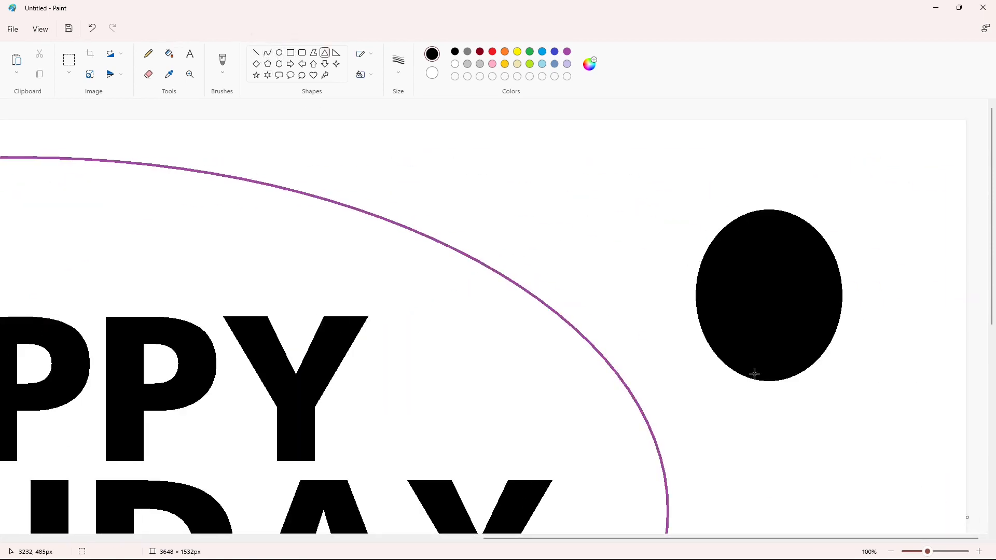
pyautogui.moveTo(756, 391); pyautogui.dragTo(777, 415)
pyautogui.moveTo(767, 407); pyautogui.dragTo(771, 389)
pyautogui.click(833, 416)
pyautogui.click(169, 53)
pyautogui.click(770, 392)
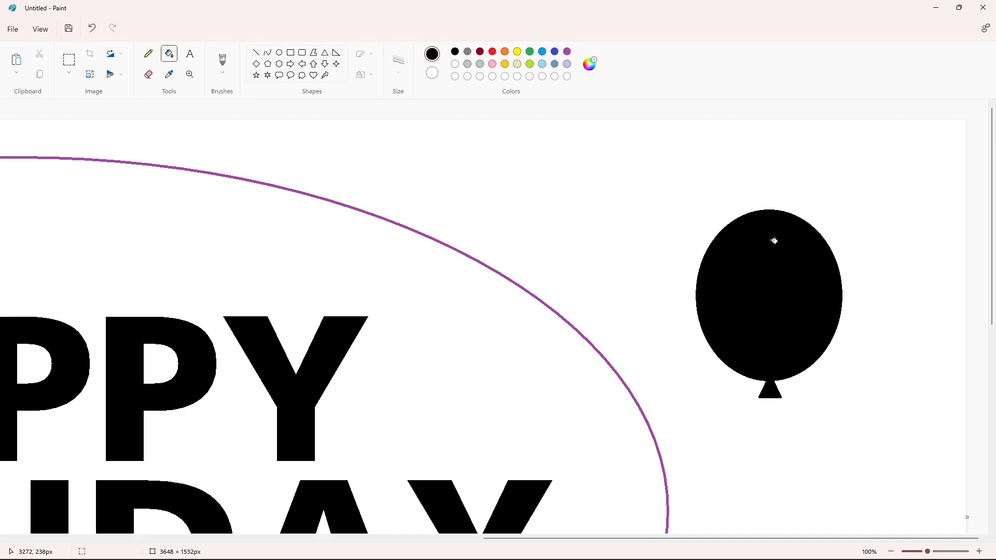
# Step: Add one larger and one smaller purple-filled circle as highlights near the top of the balloon
pyautogui.click(279, 52)
pyautogui.click(566, 51)
pyautogui.moveTo(745, 226); pyautogui.dragTo(784, 258)
pyautogui.moveTo(767, 245)
pyautogui.mouseDown()
pyautogui.moveTo(745, 245)
pyautogui.moveTo(752, 224)
pyautogui.moveTo(752, 235)
pyautogui.moveTo(787, 236)
pyautogui.mouseUp()
pyautogui.click(169, 53)
pyautogui.click(754, 238)
pyautogui.click(780, 230)
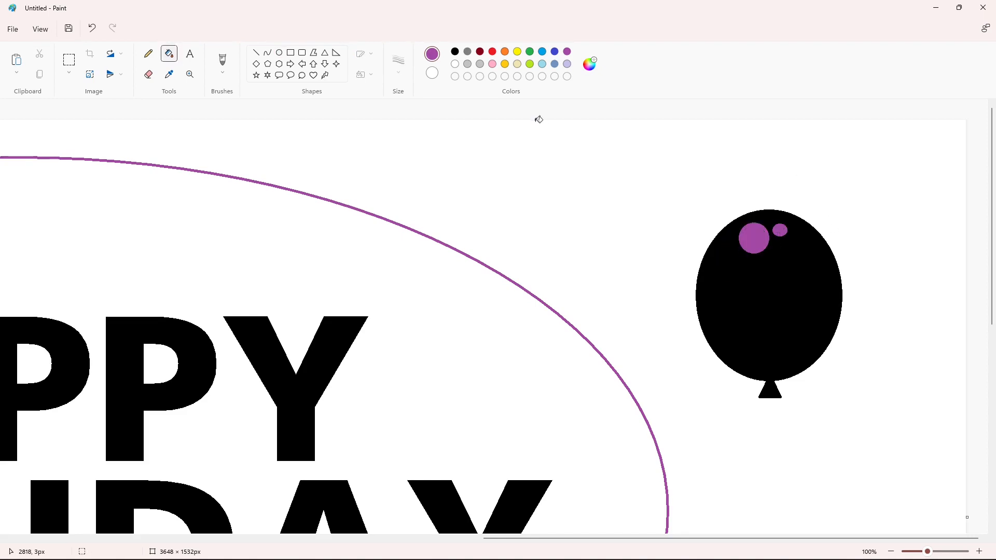
# Step: Copy the finished balloon and paste a duplicate right beside the Y of HAPPY
pyautogui.click(69, 59)
pyautogui.moveTo(624, 166); pyautogui.dragTo(906, 432)
pyautogui.hotkey('ctrl', 'c')
pyautogui.moveTo(691, 538); pyautogui.dragTo(610, 539)
pyautogui.hotkey('ctrl', 'v')
pyautogui.moveTo(72, 242); pyautogui.dragTo(592, 366)
pyautogui.moveTo(704, 538); pyautogui.dragTo(581, 538)
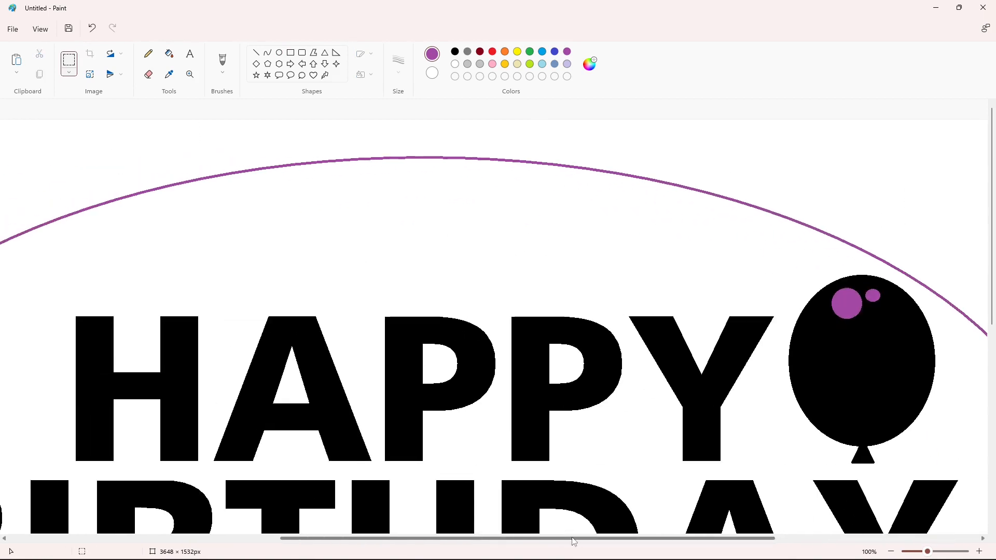
# Step: Paste another copy of the balloon just left of the H of HAPPY
pyautogui.hotkey('ctrl', 'v')
pyautogui.moveTo(95, 236); pyautogui.dragTo(847, 358)
pyautogui.hotkey('ctrl', 'v')
pyautogui.moveTo(83, 239); pyautogui.dragTo(120, 364)
pyautogui.moveTo(406, 542); pyautogui.dragTo(588, 552)
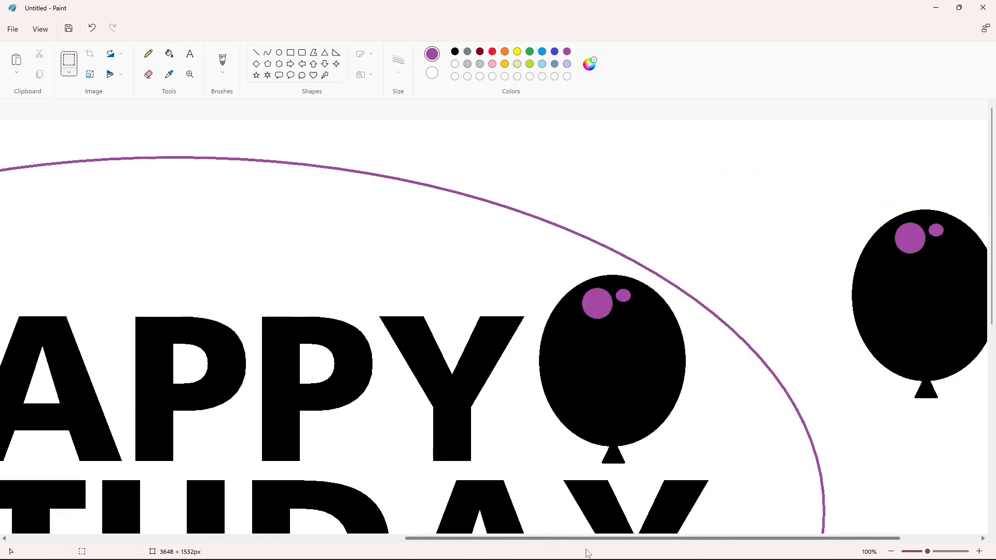
# Step: Draw a smaller black-filled oval above the Y of HAPPY, overlapping the purple ellipse outline
pyautogui.click(279, 52)
pyautogui.click(455, 51)
pyautogui.moveTo(407, 180); pyautogui.dragTo(512, 295)
pyautogui.moveTo(468, 252); pyautogui.dragTo(463, 257)
pyautogui.click(170, 53)
pyautogui.click(464, 210)
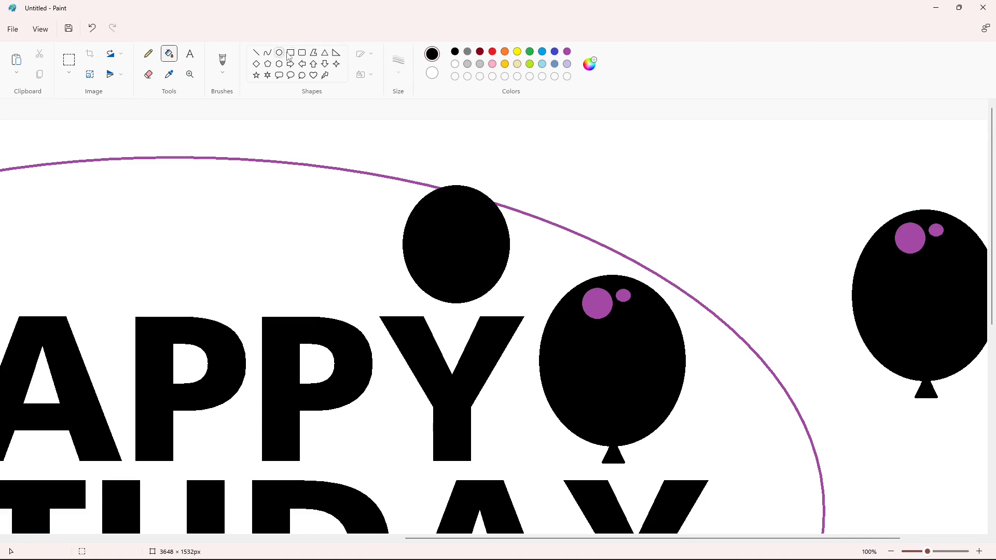
# Step: Attach a small black-filled triangle as the knot beneath the smaller balloon above the Y
pyautogui.click(325, 52)
pyautogui.moveTo(439, 292); pyautogui.dragTo(460, 310)
pyautogui.moveTo(453, 310); pyautogui.dragTo(452, 306)
pyautogui.click(527, 292)
pyautogui.click(169, 53)
pyautogui.click(452, 307)
# Step: Add a larger and a smaller purple-filled circle as highlights near the top of the small balloon
pyautogui.click(279, 52)
pyautogui.moveTo(434, 203); pyautogui.dragTo(452, 222)
pyautogui.moveTo(442, 212); pyautogui.dragTo(443, 204)
pyautogui.click(472, 229)
pyautogui.moveTo(459, 191); pyautogui.dragTo(466, 197)
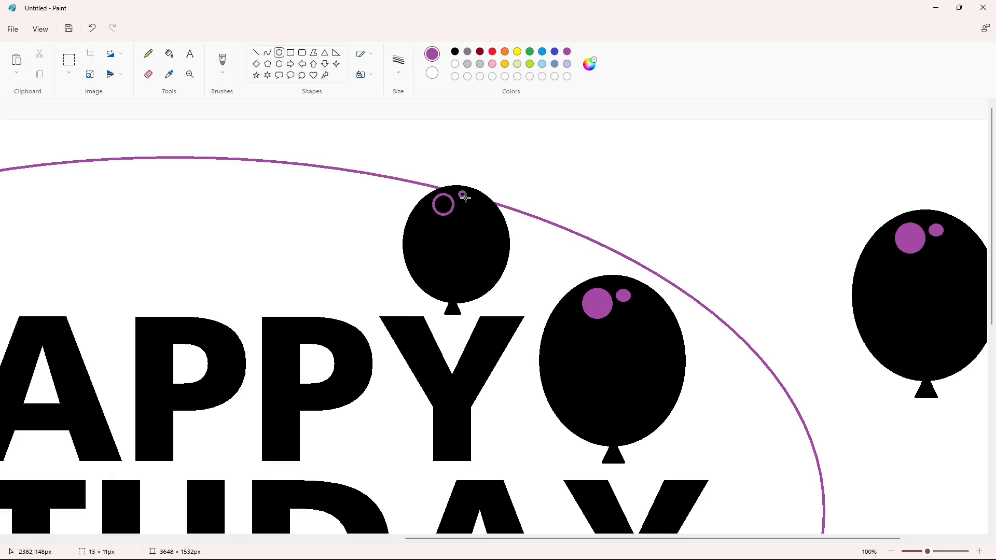
pyautogui.click(169, 53)
pyautogui.click(443, 205)
pyautogui.click(463, 198)
# Step: Draw a small black five-point star outline below the R of BIRTHDAY
pyautogui.click(891, 551)
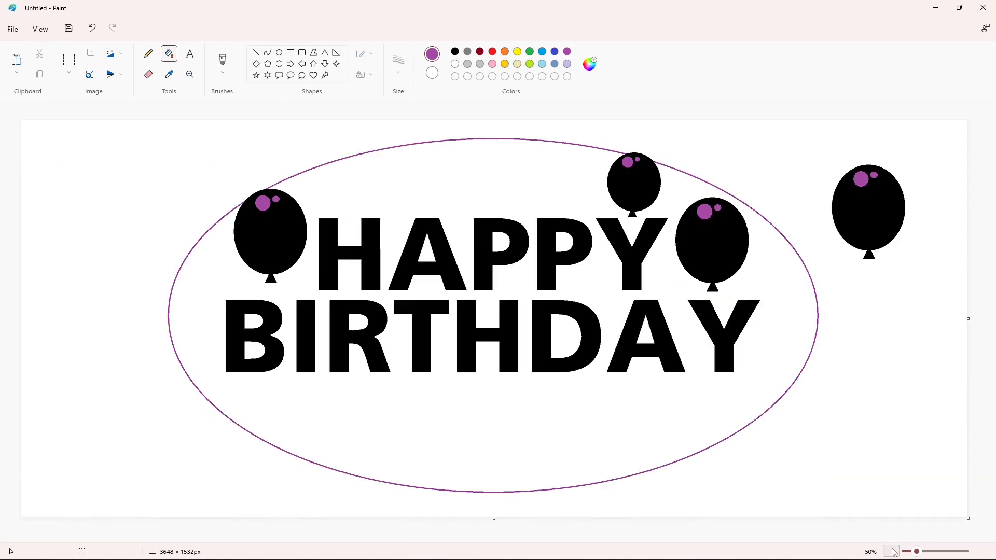
pyautogui.click(256, 75)
pyautogui.moveTo(396, 412)
pyautogui.mouseDown()
pyautogui.moveTo(440, 452)
pyautogui.moveTo(387, 428)
pyautogui.moveTo(407, 405)
pyautogui.moveTo(396, 414)
pyautogui.moveTo(364, 405)
pyautogui.mouseUp()
pyautogui.click(455, 51)
pyautogui.click(394, 405)
pyautogui.click(979, 551)
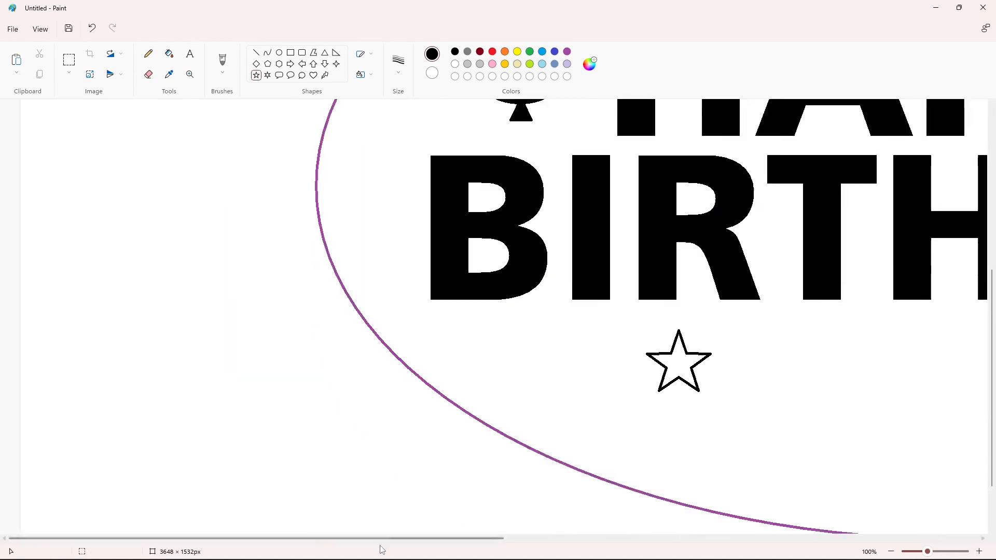
# Step: Fill the small star below the R of BIRTHDAY with solid black
pyautogui.moveTo(380, 539); pyautogui.dragTo(525, 539)
pyautogui.click(169, 55)
pyautogui.click(567, 51)
pyautogui.click(409, 360)
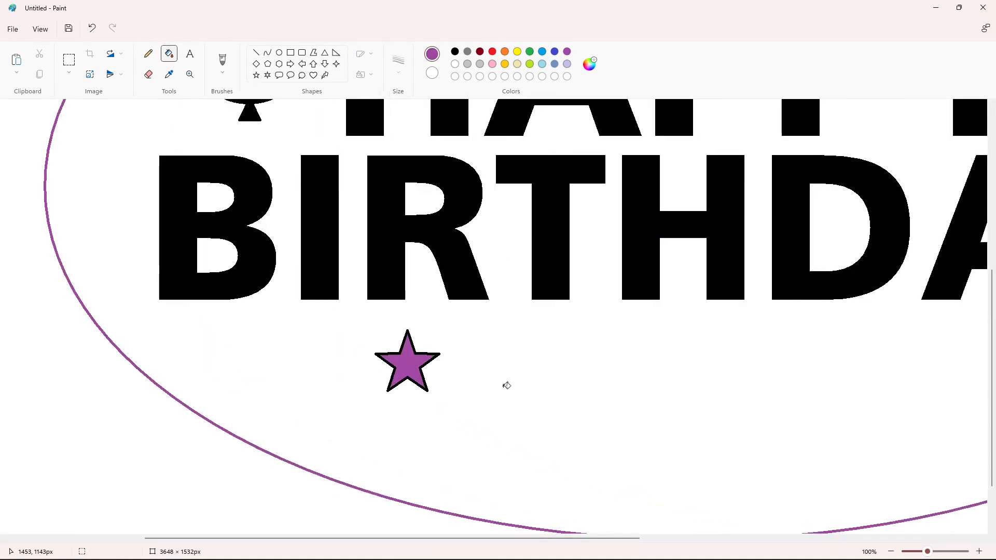
pyautogui.click(454, 51)
pyautogui.click(410, 363)
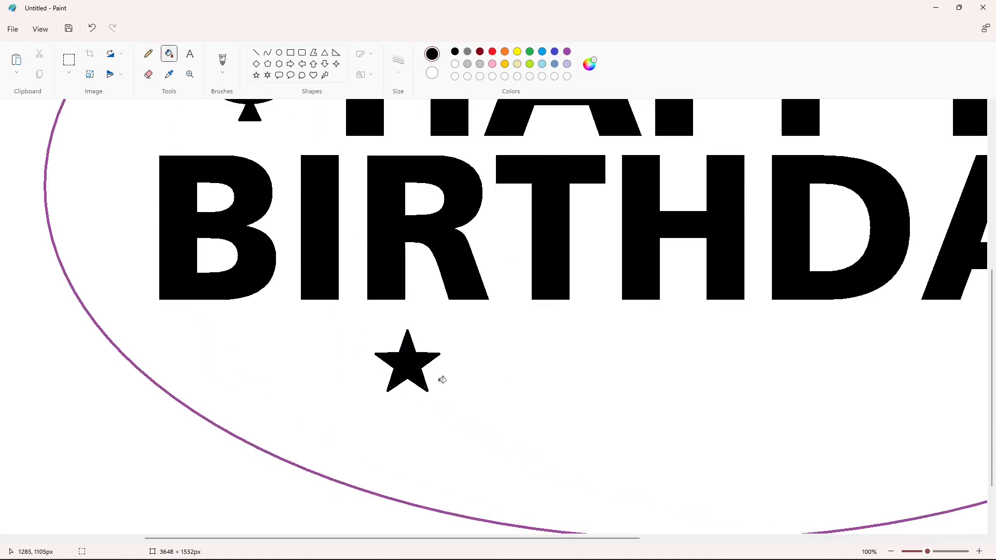
# Step: Outline a smaller purple star inside the black star with straight lines and fill it with purple
pyautogui.keyDown('ctrl'); pyautogui.scroll(1, 440, 381); pyautogui.keyUp('ctrl')
pyautogui.hscroll(5, 402, 525)
pyautogui.click(256, 52)
pyautogui.click(398, 65)
pyautogui.click(401, 145)
pyautogui.click(567, 52)
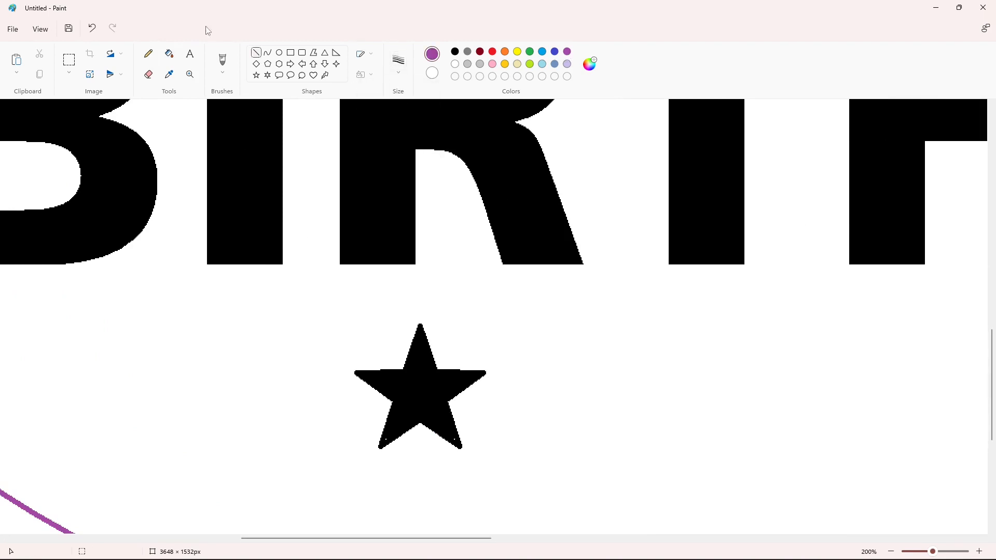
pyautogui.moveTo(410, 377)
pyautogui.mouseDown()
pyautogui.moveTo(379, 377)
pyautogui.moveTo(405, 393)
pyautogui.moveTo(390, 436)
pyautogui.moveTo(412, 404)
pyautogui.mouseUp()
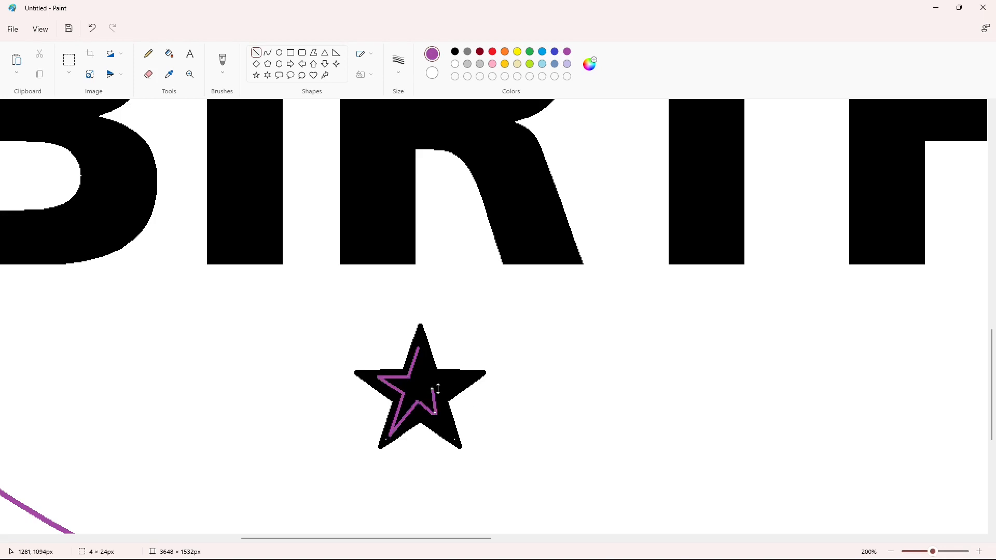
pyautogui.moveTo(459, 382); pyautogui.dragTo(427, 375)
pyautogui.click(170, 53)
pyautogui.click(413, 382)
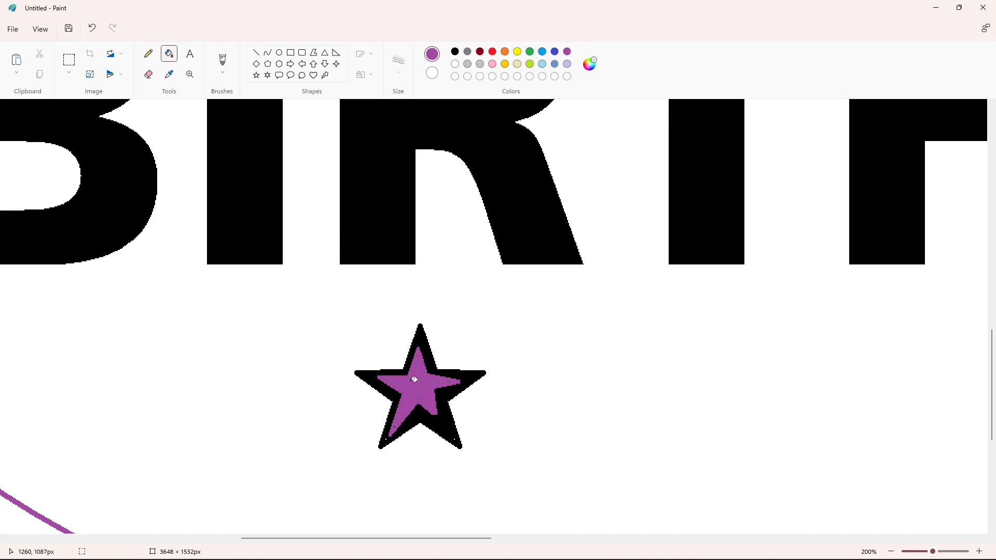
# Step: Copy the small star and place a duplicate between the second P and the Y of HAPPY
pyautogui.click(149, 54)
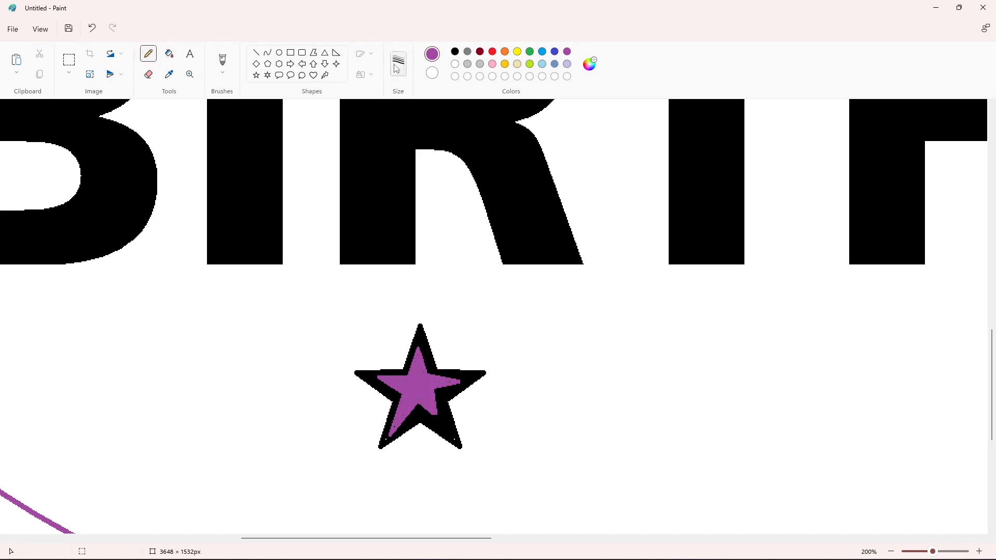
pyautogui.doubleClick(890, 551)
pyautogui.click(69, 59)
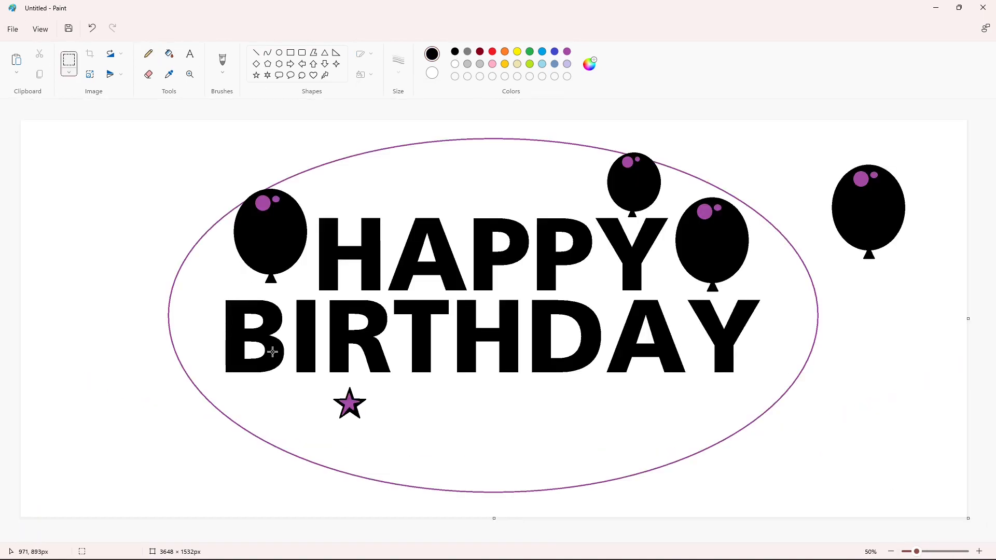
pyautogui.moveTo(295, 379); pyautogui.dragTo(409, 444)
pyautogui.click(522, 443)
pyautogui.hotkey('ctrl', 'v')
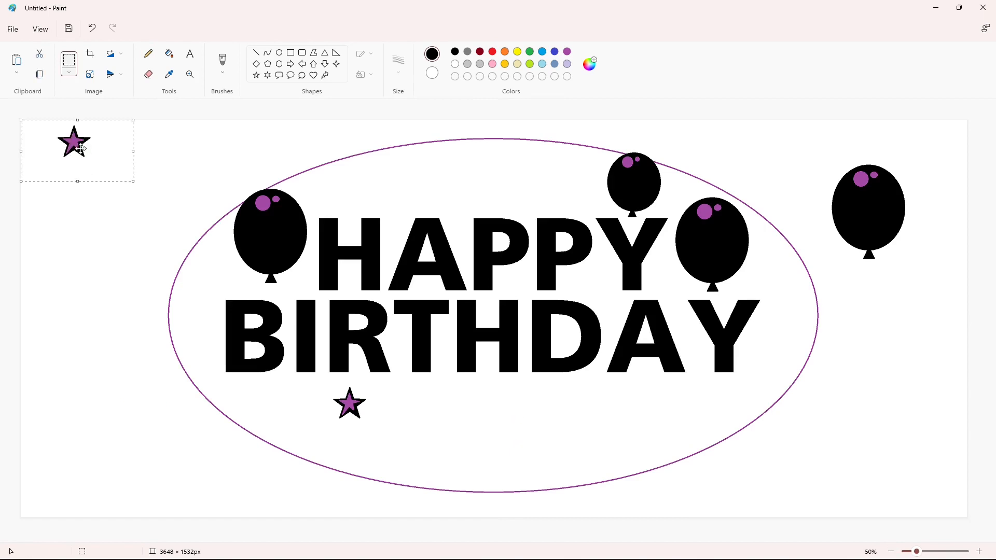
pyautogui.moveTo(73, 142); pyautogui.dragTo(594, 282)
pyautogui.click(644, 345)
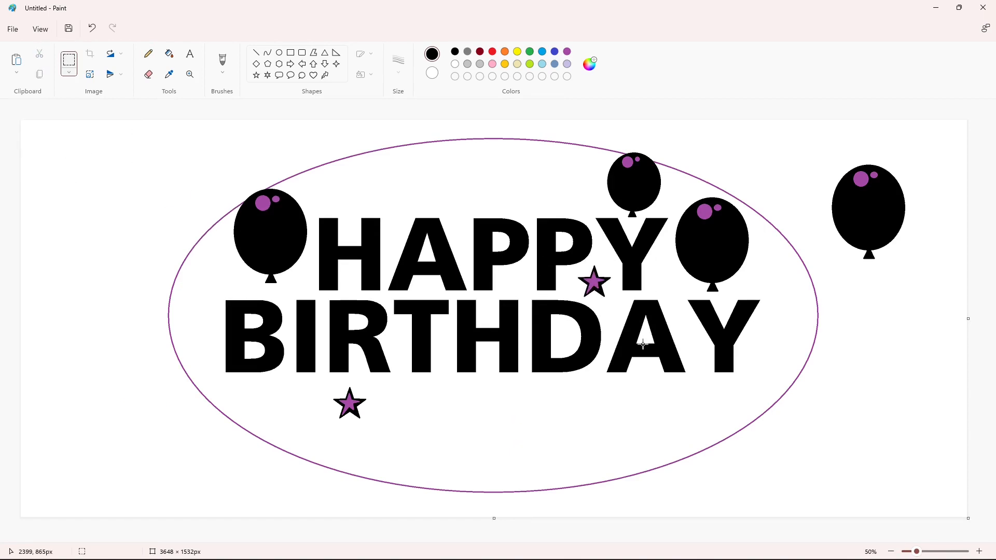
# Step: Paste three more small stars: below the H of BIRTHDAY, beside the left balloon's base, and right of the small balloon
pyautogui.hotkey('ctrl', 'v')
pyautogui.moveTo(73, 142); pyautogui.dragTo(496, 398)
pyautogui.hotkey('ctrl', 'v')
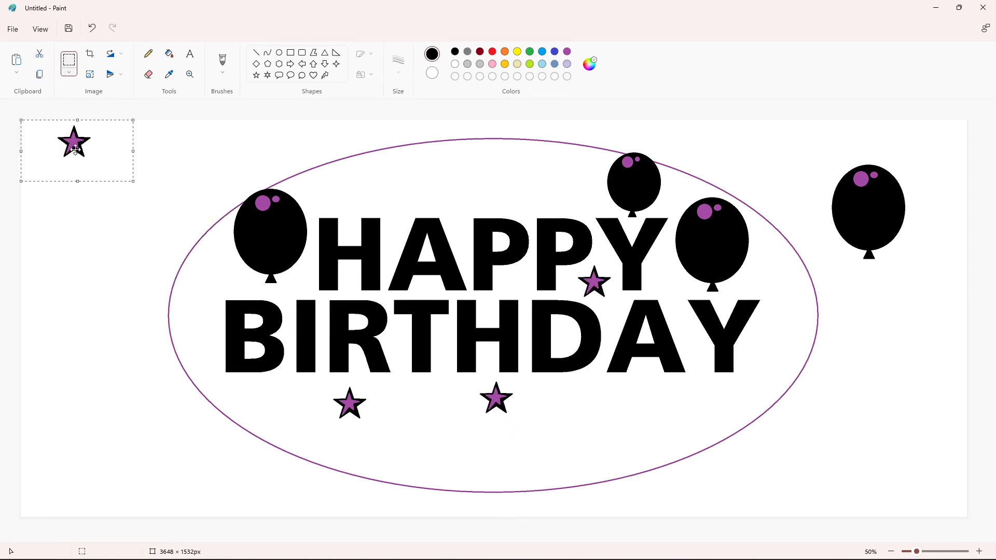
pyautogui.moveTo(75, 150); pyautogui.dragTo(220, 285)
pyautogui.click(348, 310)
pyautogui.hotkey('ctrl', 'v')
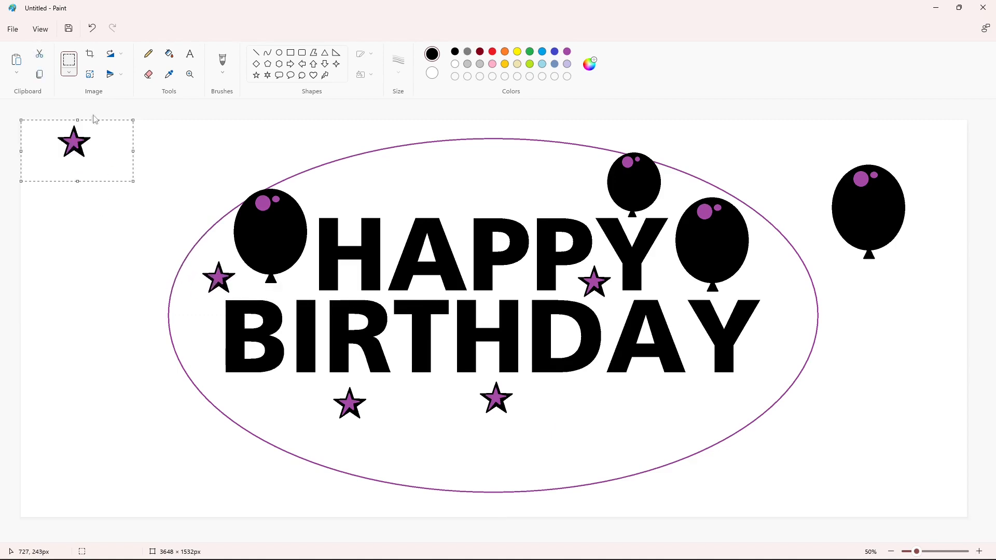
pyautogui.moveTo(73, 142); pyautogui.dragTo(684, 165)
pyautogui.click(792, 319)
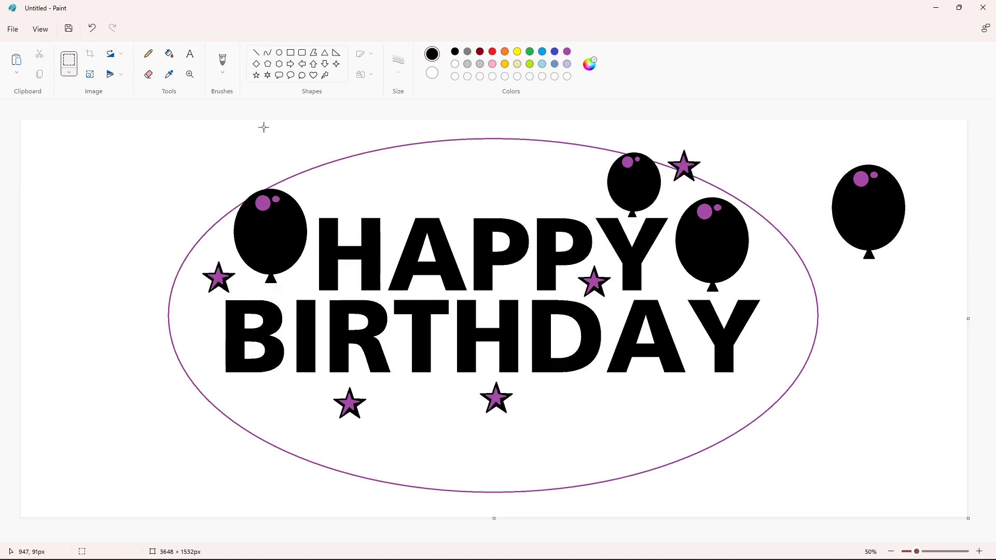
# Step: Draw a five-point star about 167 × 157 px below the A of BIRTHDAY and fill it with black
pyautogui.click(257, 76)
pyautogui.moveTo(643, 380); pyautogui.dragTo(685, 418)
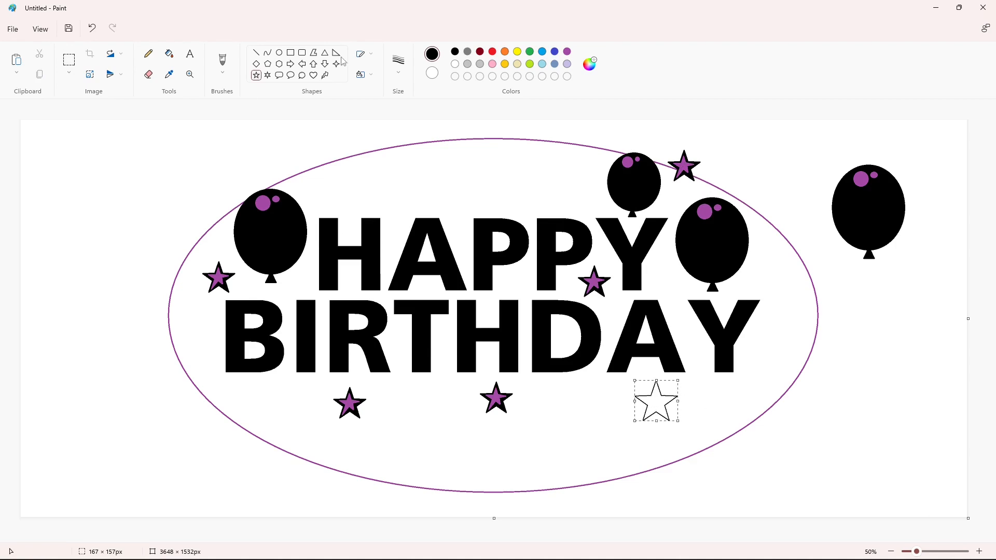
pyautogui.click(169, 54)
pyautogui.click(656, 402)
# Step: Outline a purple inner star with straight lines on the star below the A and fill it with purple
pyautogui.click(979, 552)
pyautogui.moveTo(283, 539); pyautogui.dragTo(677, 538)
pyautogui.scroll(-3, 675, 481)
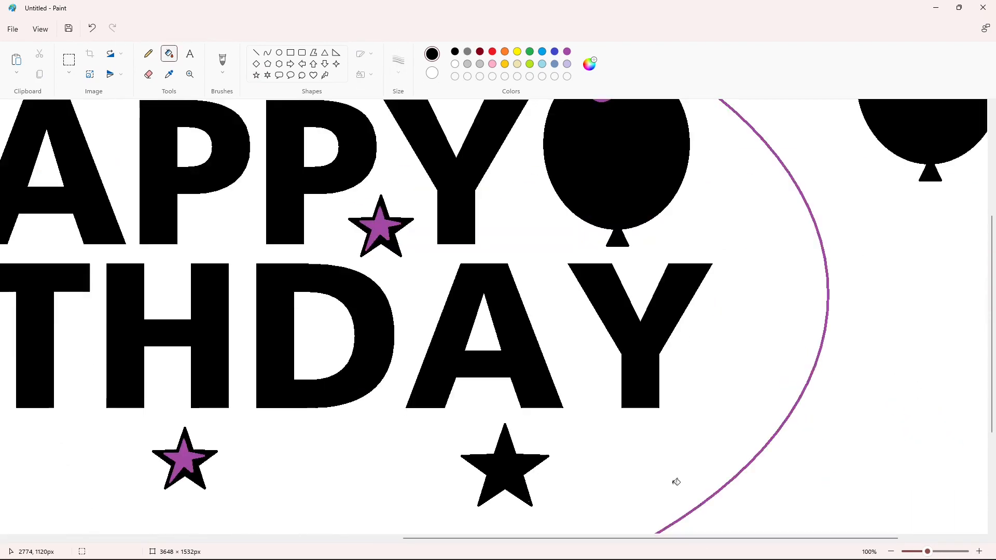
pyautogui.click(257, 53)
pyautogui.click(399, 65)
pyautogui.click(398, 146)
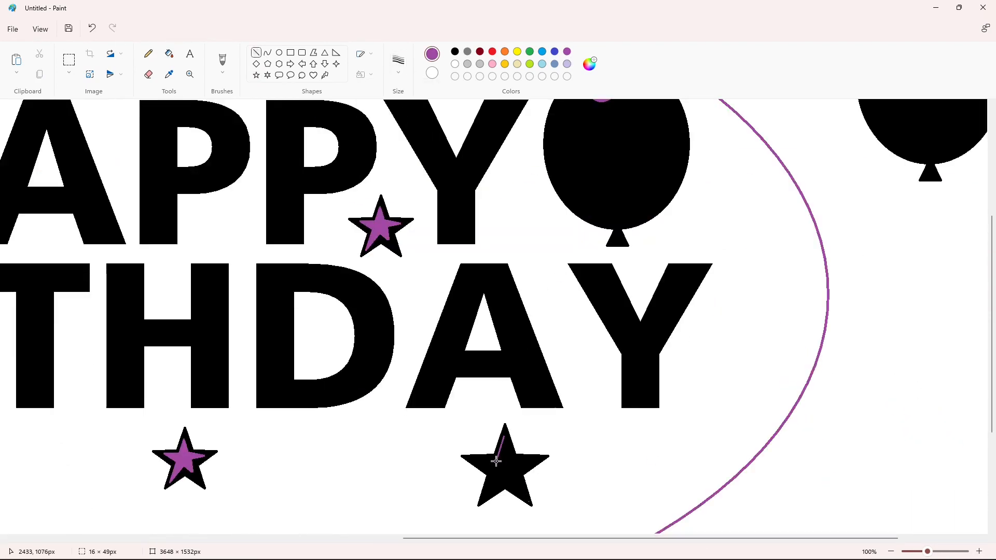
pyautogui.moveTo(477, 458); pyautogui.dragTo(489, 488)
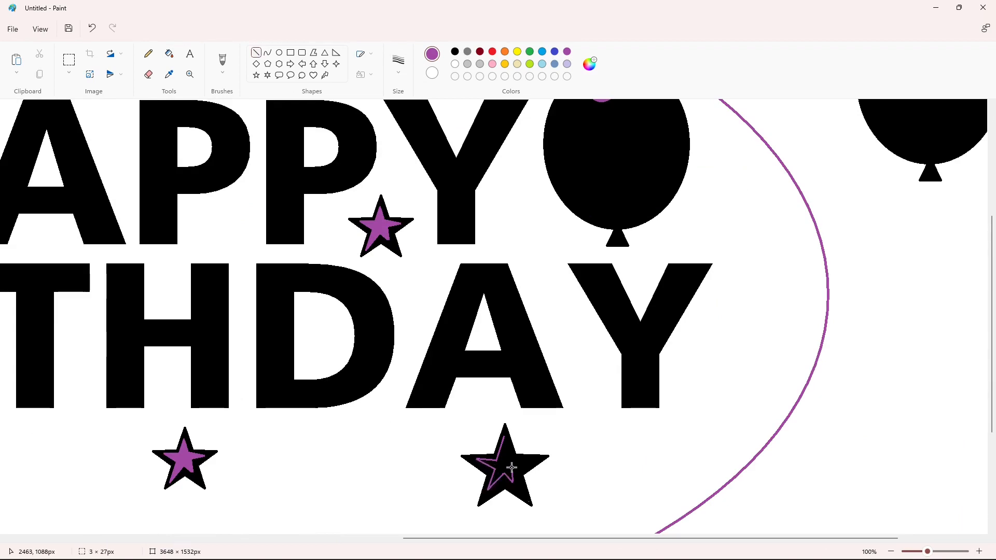
pyautogui.click(169, 53)
pyautogui.click(504, 462)
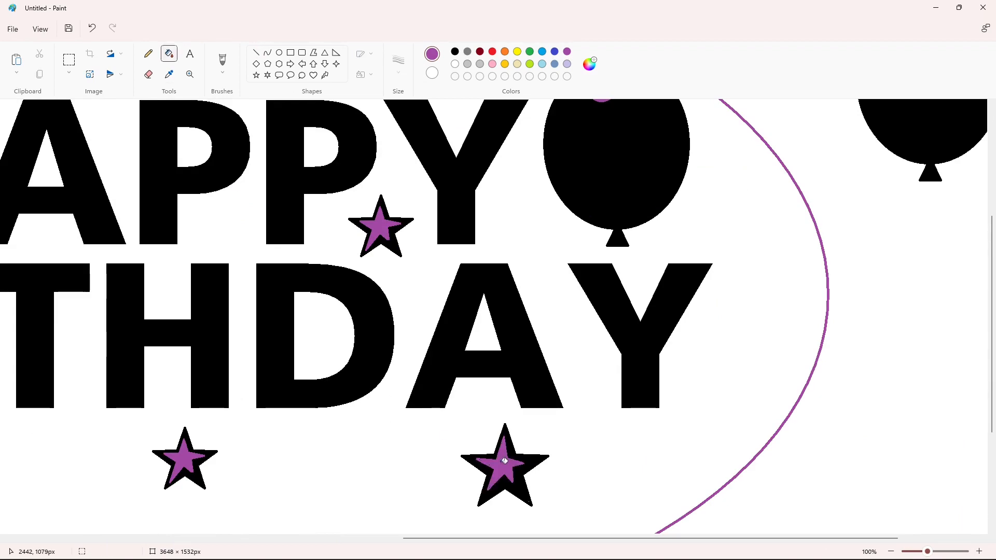
# Step: Copy the medium star from below the A and place a duplicate beside the Y of BIRTHDAY
pyautogui.click(148, 54)
pyautogui.click(891, 551)
pyautogui.click(69, 59)
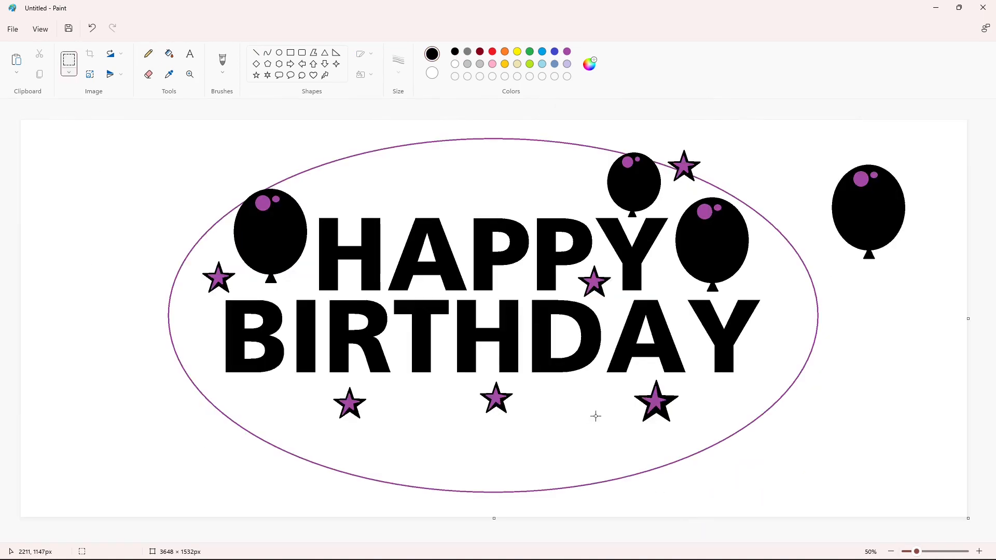
pyautogui.moveTo(610, 380)
pyautogui.mouseDown()
pyautogui.moveTo(703, 427)
pyautogui.moveTo(612, 377)
pyautogui.mouseUp()
pyautogui.hotkey('ctrl', 'c')
pyautogui.hotkey('ctrl', 'v')
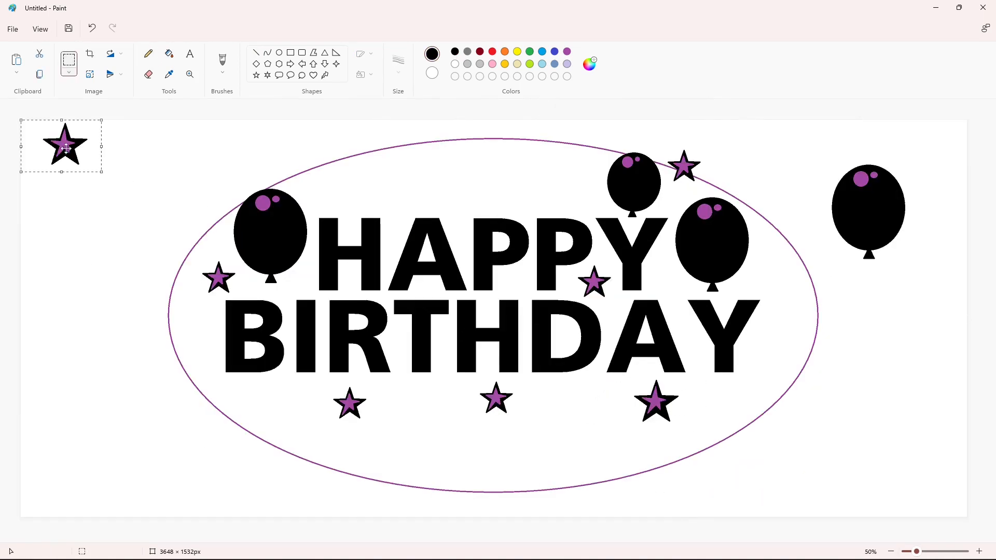
pyautogui.moveTo(66, 149); pyautogui.dragTo(764, 360)
pyautogui.click(874, 387)
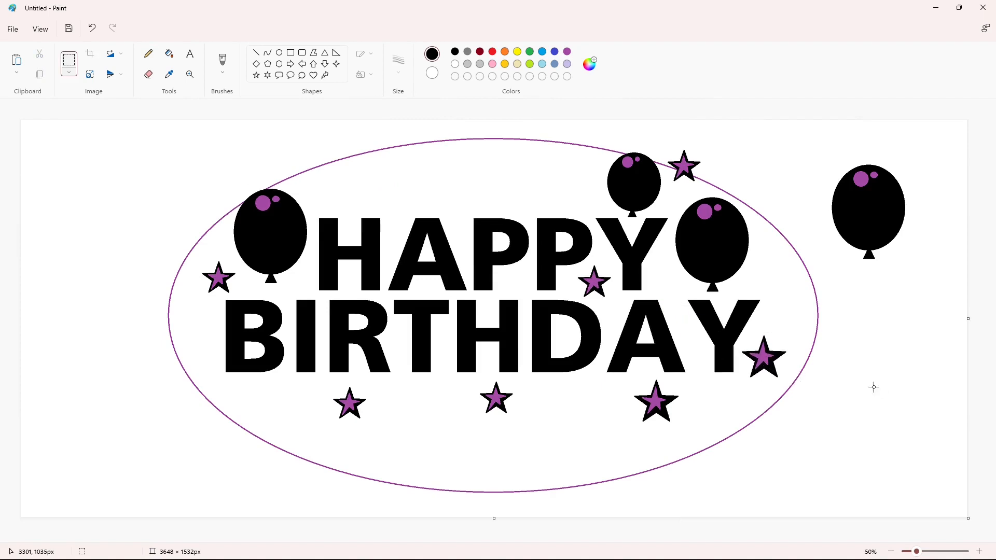
# Step: Paste two more medium stars, one above the first P of HAPPY and one above the left balloon
pyautogui.hotkey('ctrl', 'v')
pyautogui.moveTo(62, 150); pyautogui.dragTo(488, 186)
pyautogui.click(624, 244)
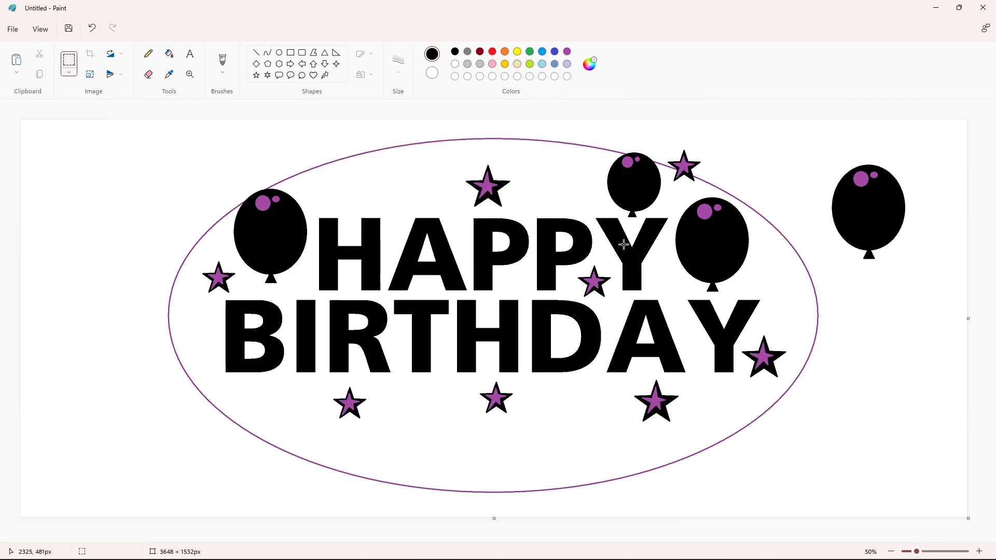
pyautogui.hotkey('ctrl', 'v')
pyautogui.moveTo(63, 148); pyautogui.dragTo(293, 167)
pyautogui.click(697, 286)
# Step: Paste two medium stars along the ellipse's lower edge, one on the left side and one on the right
pyautogui.hotkey('ctrl', 'v')
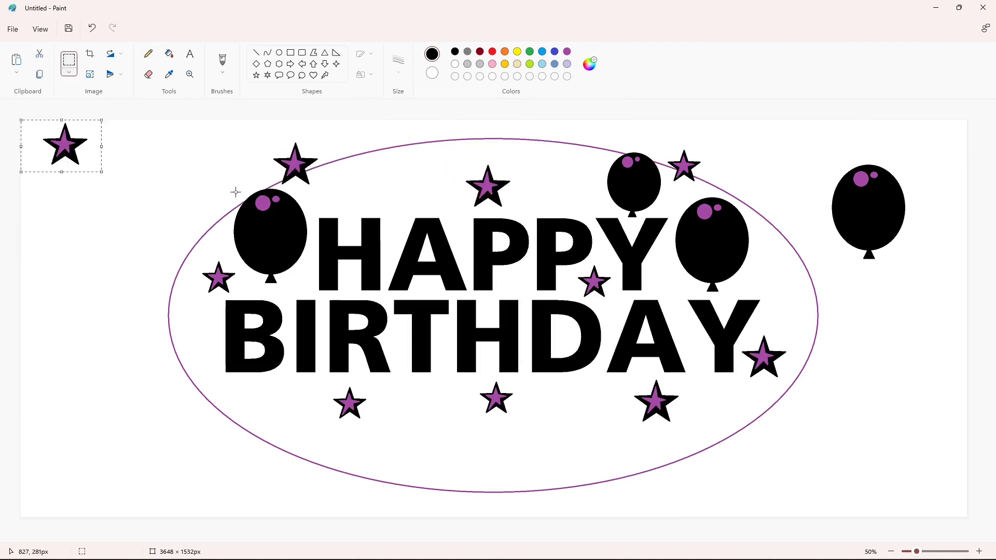
pyautogui.moveTo(66, 148); pyautogui.dragTo(376, 476)
pyautogui.click(571, 462)
pyautogui.hotkey('ctrl', 'v')
pyautogui.moveTo(66, 146); pyautogui.dragTo(628, 459)
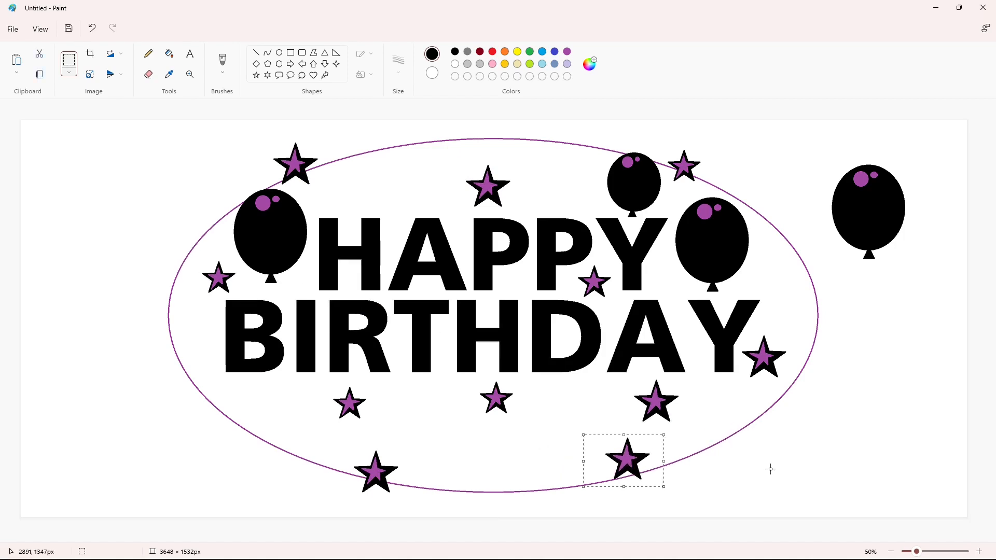
# Step: Draw a larger five-point star above the A of HAPPY and fill it with black
pyautogui.click(256, 75)
pyautogui.moveTo(378, 151); pyautogui.dragTo(441, 207)
pyautogui.click(169, 53)
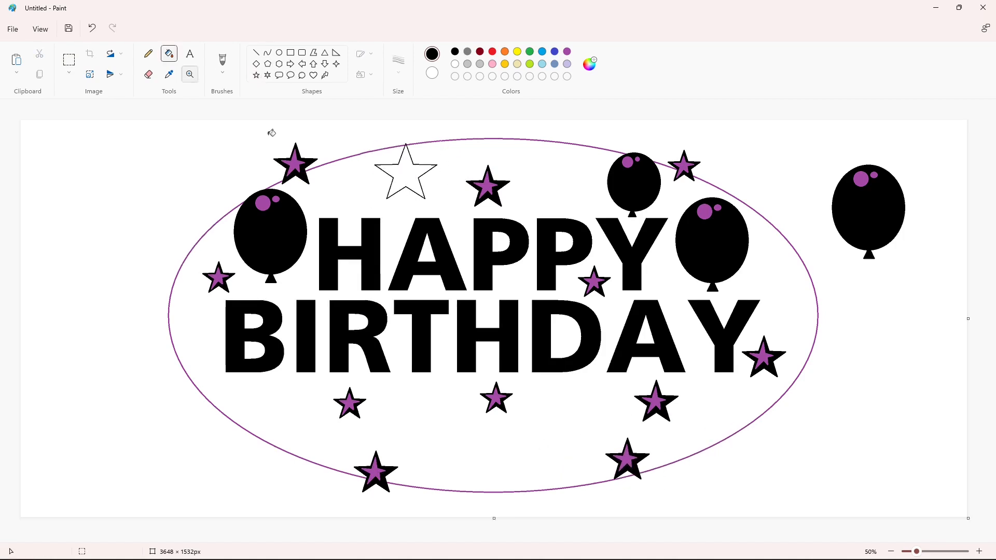
pyautogui.click(409, 184)
# Step: Outline a purple inner star with straight lines on the largest star and fill it with purple
pyautogui.click(979, 551)
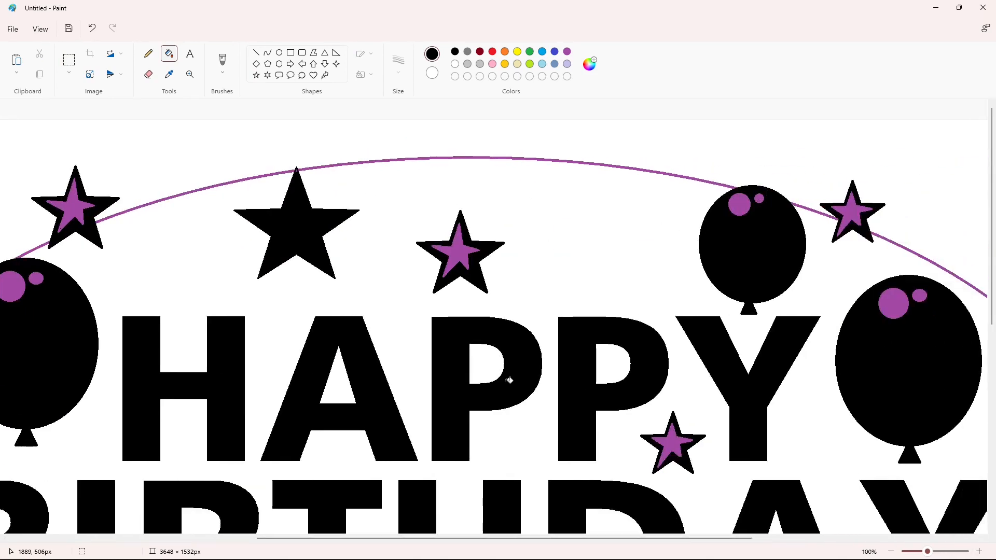
pyautogui.click(145, 58)
pyautogui.click(256, 53)
pyautogui.click(398, 64)
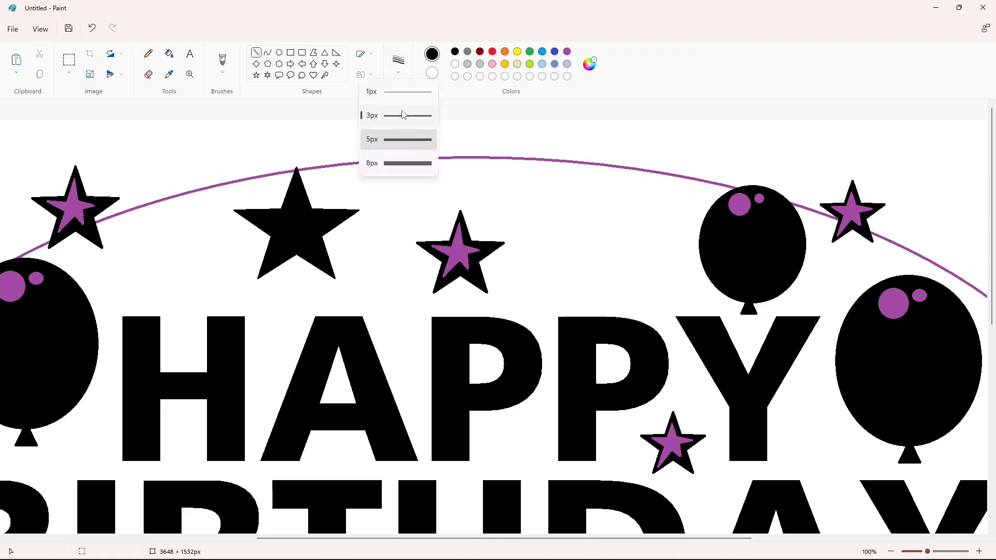
pyautogui.click(403, 138)
pyautogui.click(567, 51)
pyautogui.moveTo(297, 181)
pyautogui.mouseDown()
pyautogui.moveTo(271, 255)
pyautogui.moveTo(293, 239)
pyautogui.moveTo(310, 248)
pyautogui.mouseUp()
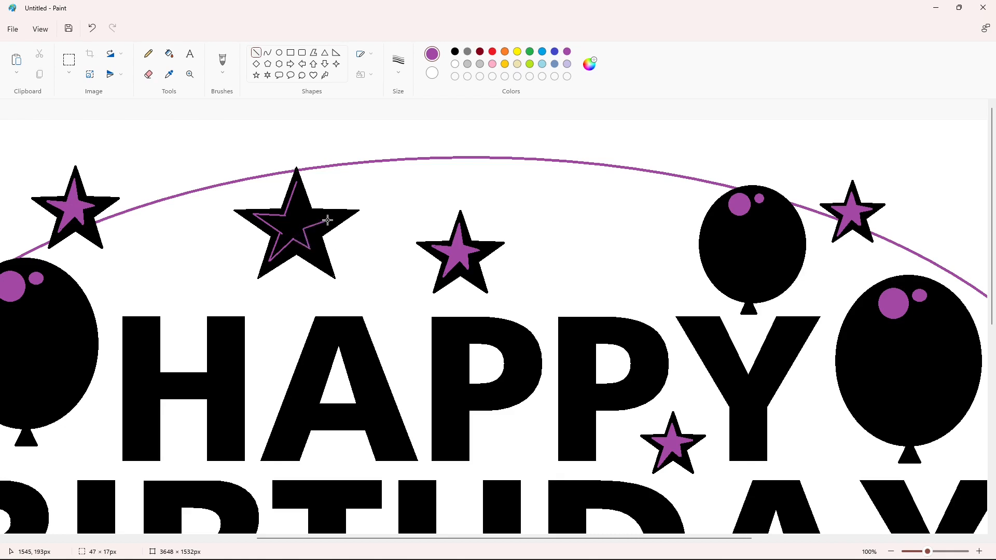
pyautogui.click(169, 53)
pyautogui.click(294, 231)
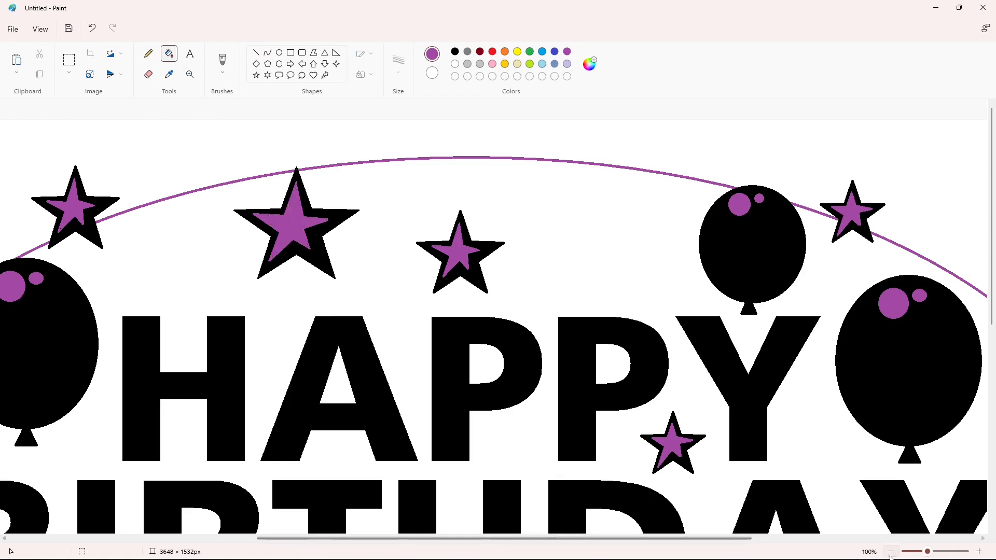
# Step: Draw a circle about 59 × 63 px below the T and H of BIRTHDAY and fill it with black
pyautogui.click(891, 551)
pyautogui.click(279, 53)
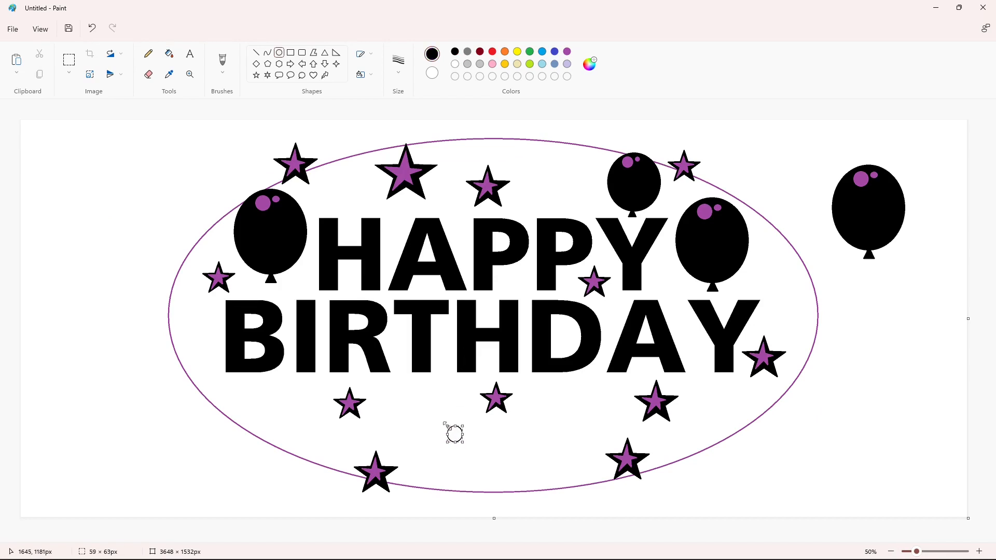
pyautogui.click(169, 54)
pyautogui.click(454, 434)
# Step: Copy the black dot and place a duplicate below the B of BIRTHDAY
pyautogui.click(69, 60)
pyautogui.moveTo(428, 415); pyautogui.dragTo(477, 457)
pyautogui.hotkey('ctrl', 'c')
pyautogui.hotkey('ctrl', 'v')
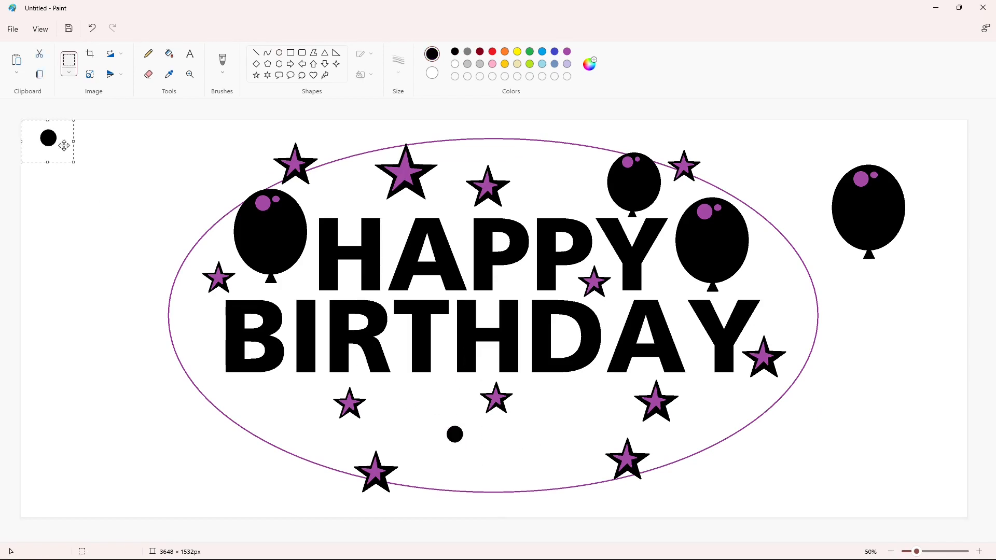
pyautogui.click(563, 207)
pyautogui.moveTo(63, 146); pyautogui.dragTo(254, 400)
# Step: Paste dots beside the left balloon's knot, on both sides of the star above the first P, and below the Y of BIRTHDAY
pyautogui.hotkey('ctrl', 'v')
pyautogui.click(219, 278)
pyautogui.hotkey('ctrl', 'v')
pyautogui.click(444, 280)
pyautogui.moveTo(48, 149); pyautogui.dragTo(528, 203)
pyautogui.hotkey('ctrl', 'v')
pyautogui.click(600, 206)
pyautogui.hotkey('ctrl', 'v')
pyautogui.moveTo(48, 138); pyautogui.dragTo(732, 410)
pyautogui.click(604, 330)
# Step: Paste dots inside the ellipse's right edge, between the A and Y of BIRTHDAY, beside the small balloon, and on the ellipse's left edge
pyautogui.hotkey('ctrl', 'v')
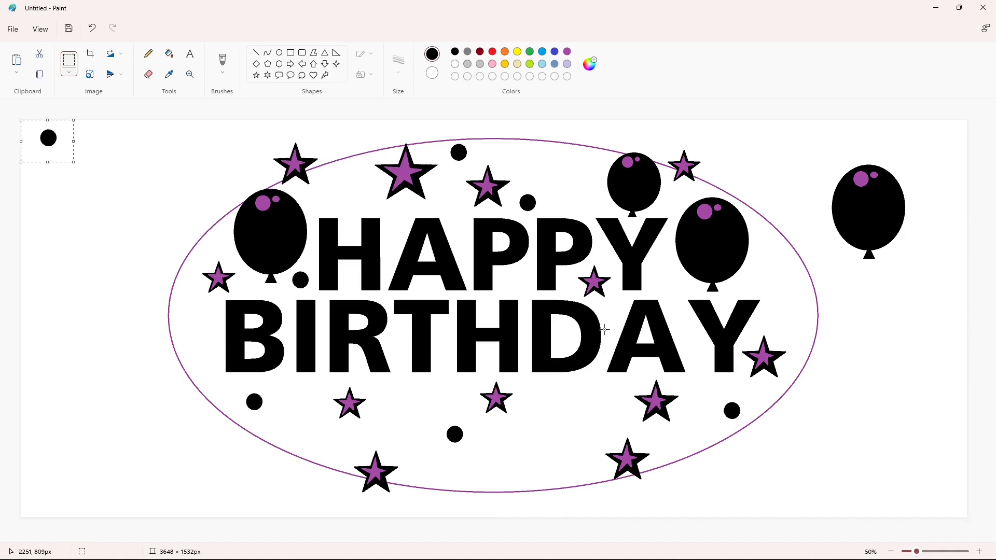
pyautogui.moveTo(48, 138); pyautogui.dragTo(806, 306)
pyautogui.click(640, 331)
pyautogui.hotkey('ctrl', 'v')
pyautogui.click(523, 167)
pyautogui.hotkey('ctrl', 'v')
pyautogui.click(887, 382)
pyautogui.hotkey('ctrl', 'v')
pyautogui.moveTo(48, 137); pyautogui.dragTo(178, 324)
pyautogui.click(278, 225)
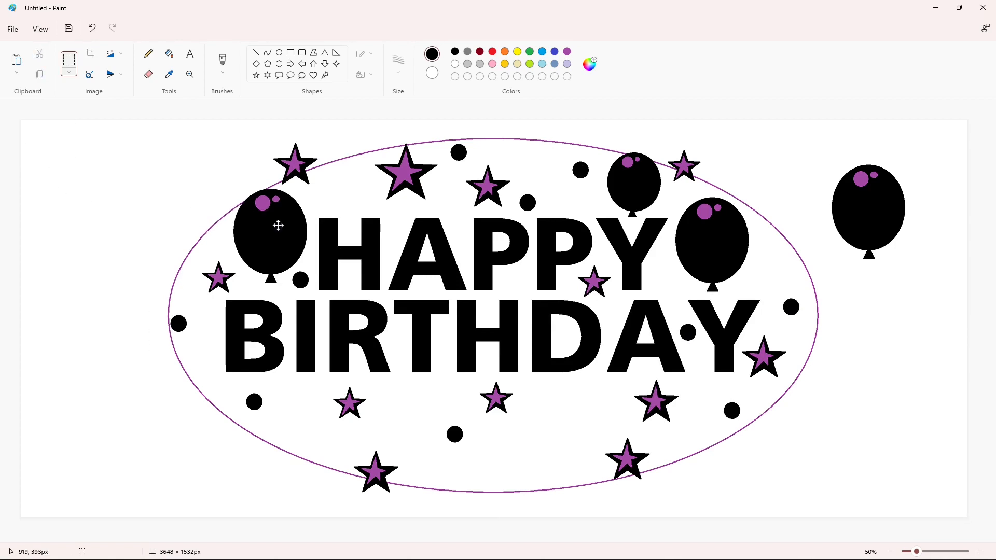
# Step: Paste two more dots below BIRTHDAY, one under the D and one near the ellipse's lower edge
pyautogui.hotkey('ctrl', 'v')
pyautogui.click(615, 484)
pyautogui.moveTo(49, 137); pyautogui.dragTo(578, 399)
pyautogui.hotkey('ctrl', 'v')
pyautogui.click(675, 418)
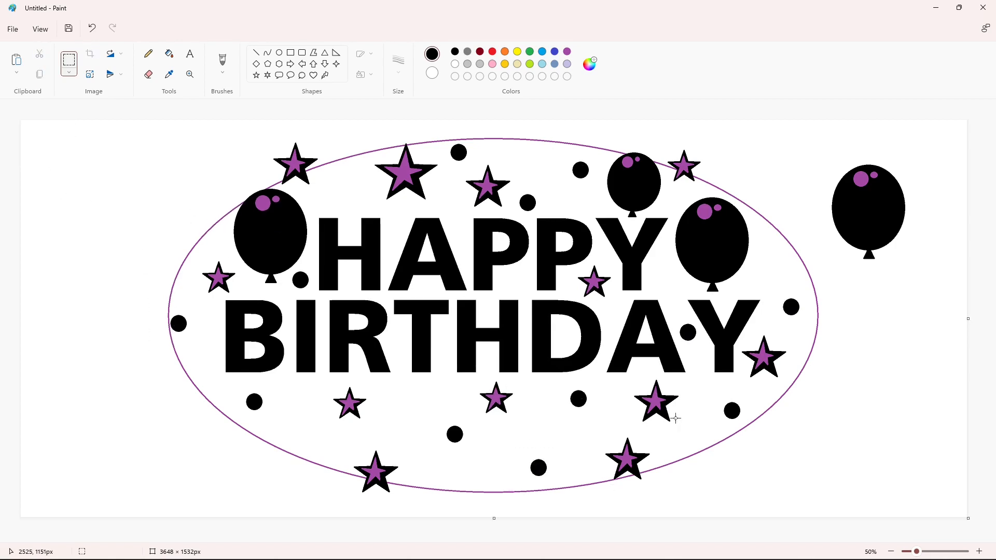
# Step: Draw a smaller circle below the H of BIRTHDAY and fill it with black
pyautogui.click(280, 53)
pyautogui.click(167, 52)
pyautogui.click(512, 436)
# Step: Copy the smaller dot and place duplicates above HAPPY, two near the left balloon and one beside the star above the first P
pyautogui.click(69, 60)
pyautogui.hotkey('ctrl', 'c')
pyautogui.hotkey('ctrl', 'v')
pyautogui.moveTo(35, 136); pyautogui.dragTo(445, 202)
pyautogui.click(502, 251)
pyautogui.click(393, 230)
pyautogui.moveTo(29, 134); pyautogui.dragTo(347, 187)
pyautogui.hotkey('ctrl', 'v')
pyautogui.click(400, 222)
# Step: Paste smaller dots beside the first P and the Y of HAPPY, and below the B and T of BIRTHDAY
pyautogui.hotkey('ctrl', 'v')
pyautogui.click(455, 418)
pyautogui.moveTo(35, 136); pyautogui.dragTo(657, 265)
pyautogui.hotkey('ctrl', 'v')
pyautogui.click(543, 307)
pyautogui.hotkey('ctrl', 'v')
pyautogui.click(203, 196)
# Step: Paste smaller dots on the ellipse's lower-left edge, above HAPPY, beyond the right balloon, and along the ellipse's left side
pyautogui.hotkey('ctrl', 'v')
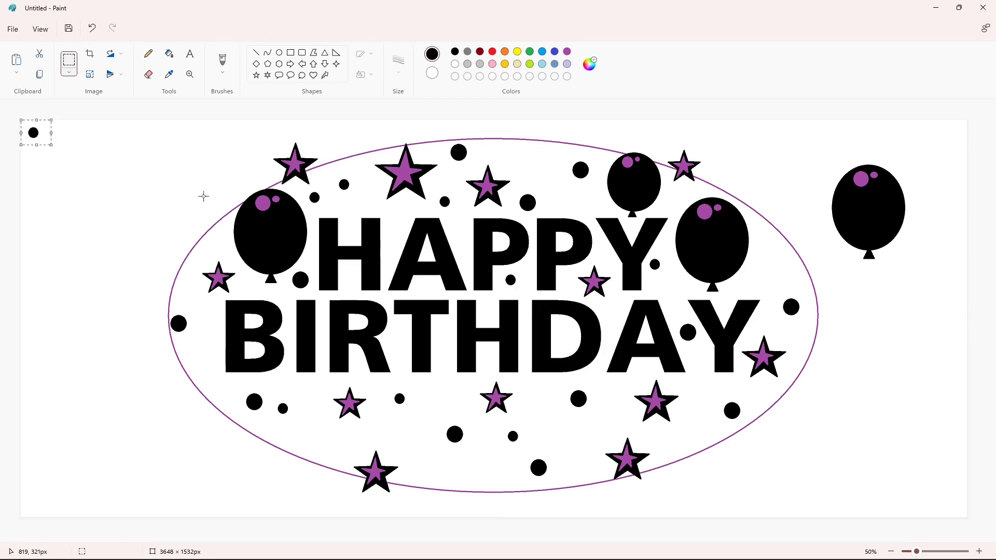
pyautogui.moveTo(48, 135); pyautogui.dragTo(329, 463)
pyautogui.click(396, 446)
pyautogui.moveTo(33, 134); pyautogui.dragTo(518, 161)
pyautogui.click(586, 259)
pyautogui.moveTo(136, 216); pyautogui.dragTo(226, 377)
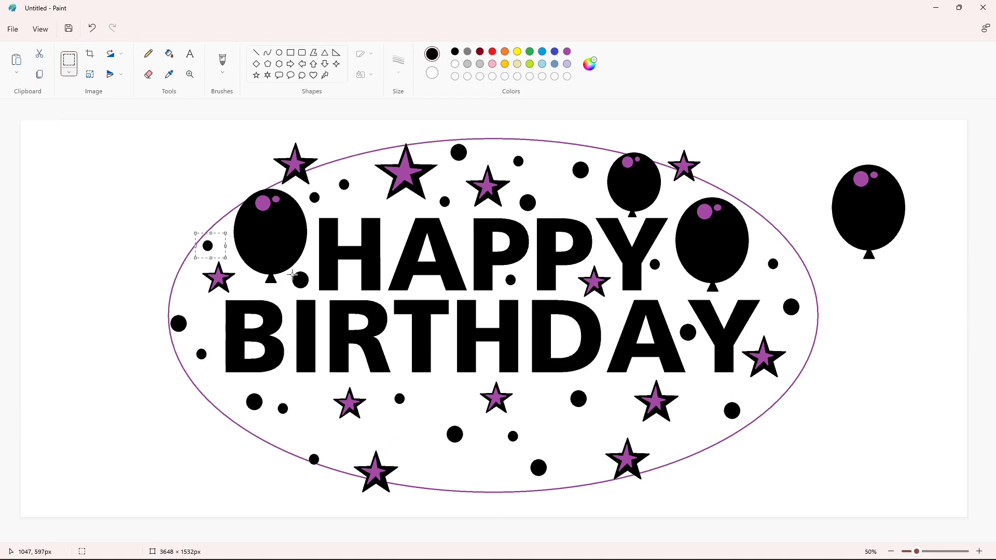
# Step: Place smaller dots above the star beside the Y of BIRTHDAY and between its D and A
pyautogui.moveTo(34, 133); pyautogui.dragTo(775, 334)
pyautogui.moveTo(34, 133); pyautogui.dragTo(611, 329)
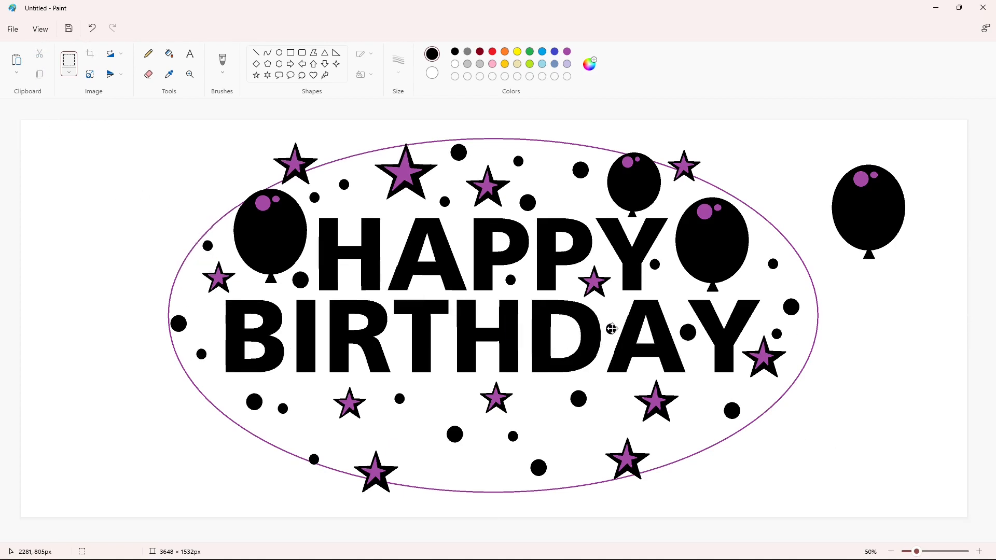
pyautogui.hotkey('ctrl', 'v')
pyautogui.moveTo(33, 133); pyautogui.dragTo(591, 359)
pyautogui.click(595, 399)
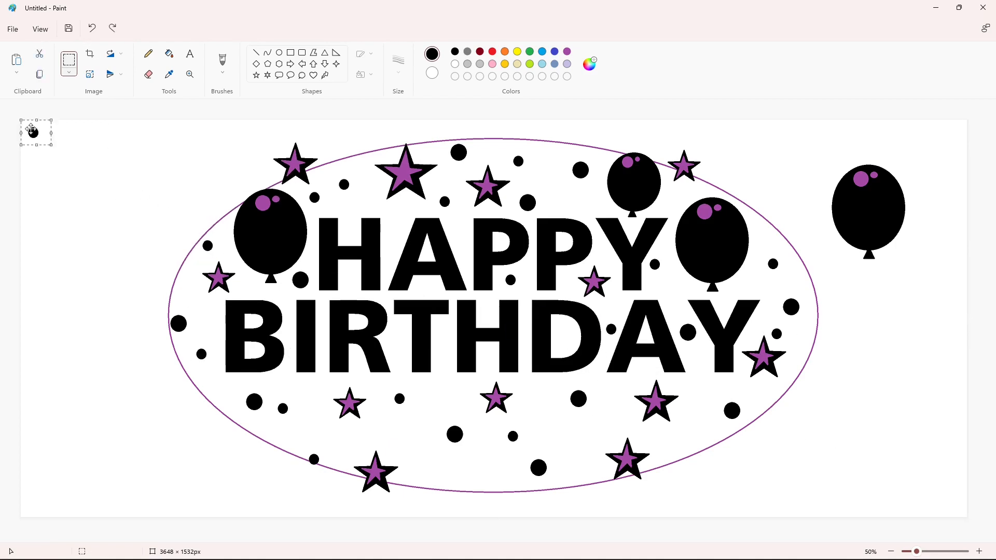
# Step: Paste five smaller dots below BIRTHDAY, among the lower stars and along the ellipse's bottom
pyautogui.moveTo(31, 130); pyautogui.dragTo(419, 467)
pyautogui.hotkey('ctrl', 'v')
pyautogui.hotkey('ctrl', 'v')
pyautogui.moveTo(33, 133); pyautogui.dragTo(440, 397)
pyautogui.click(623, 425)
pyautogui.hotkey('ctrl', 'v')
pyautogui.click(590, 472)
pyautogui.hotkey('ctrl', 'v')
pyautogui.click(171, 234)
# Step: Paste smaller dots above the second P of HAPPY and just beyond the right balloon inside the ellipse
pyautogui.hotkey('ctrl', 'v')
pyautogui.moveTo(33, 133); pyautogui.dragTo(569, 202)
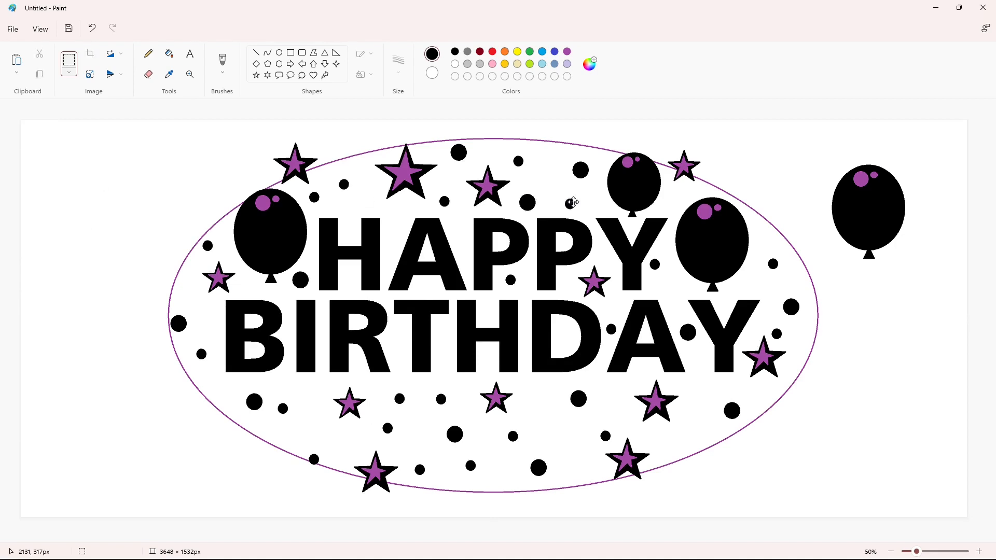
pyautogui.click(623, 237)
pyautogui.hotkey('ctrl', 'v')
pyautogui.moveTo(33, 133); pyautogui.dragTo(758, 229)
pyautogui.click(812, 255)
# Step: Paste smaller dots on the ellipse's right edge, below the D of BIRTHDAY and on the lower-left edge
pyautogui.hotkey('ctrl', 'v')
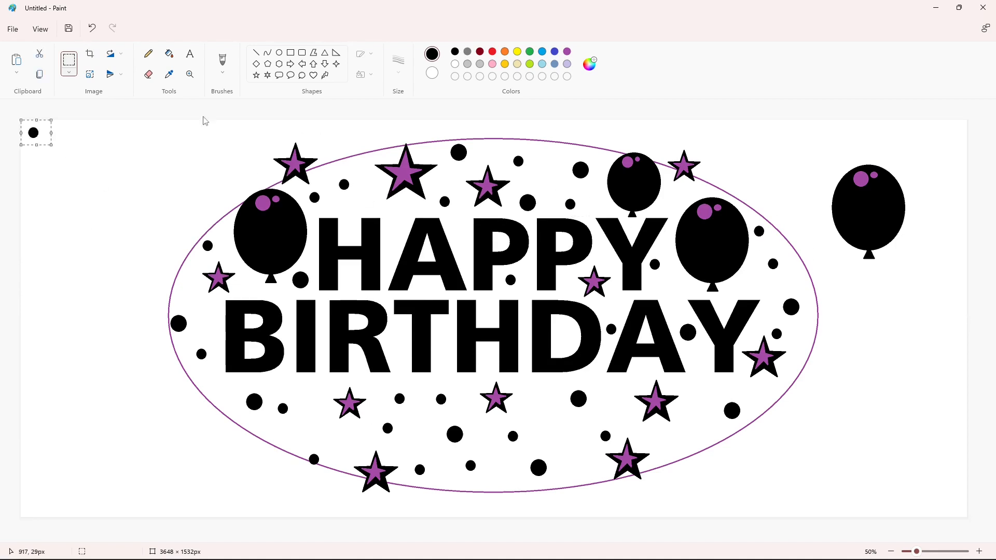
pyautogui.moveTo(33, 132); pyautogui.dragTo(810, 343)
pyautogui.click(866, 363)
pyautogui.hotkey('ctrl', 'v')
pyautogui.moveTo(33, 133); pyautogui.dragTo(554, 431)
pyautogui.click(290, 437)
pyautogui.hotkey('ctrl', 'v')
pyautogui.click(633, 458)
# Step: Paste smaller dots beside the star under the H of BIRTHDAY and below the lower-right star
pyautogui.hotkey('ctrl', 'v')
pyautogui.moveTo(34, 133); pyautogui.dragTo(533, 396)
pyautogui.click(646, 419)
pyautogui.hotkey('ctrl', 'v')
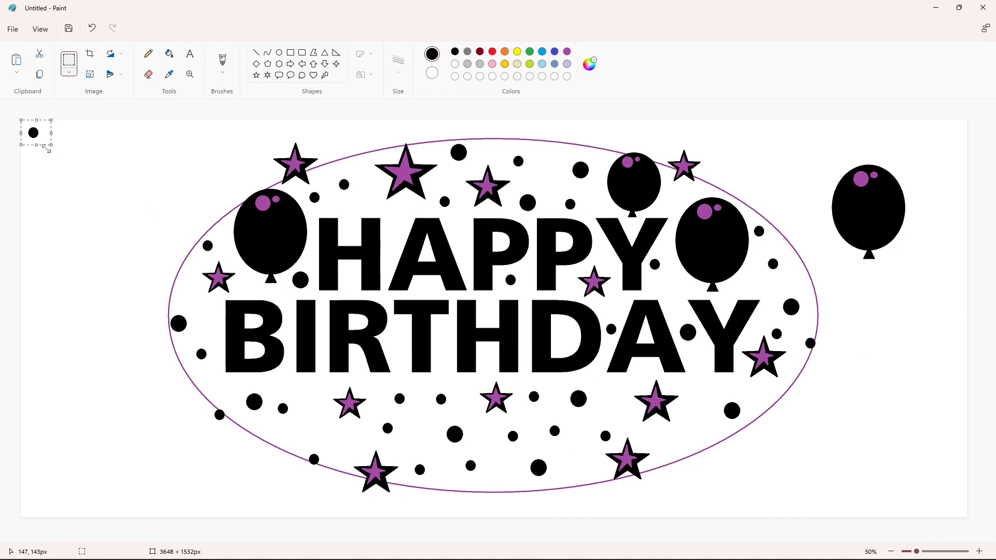
pyautogui.moveTo(34, 133); pyautogui.dragTo(696, 440)
pyautogui.click(799, 457)
# Step: Paste one smaller dot inside the D and one inside the lower opening of the B of BIRTHDAY
pyautogui.moveTo(561, 365); pyautogui.dragTo(564, 324)
pyautogui.click(480, 313)
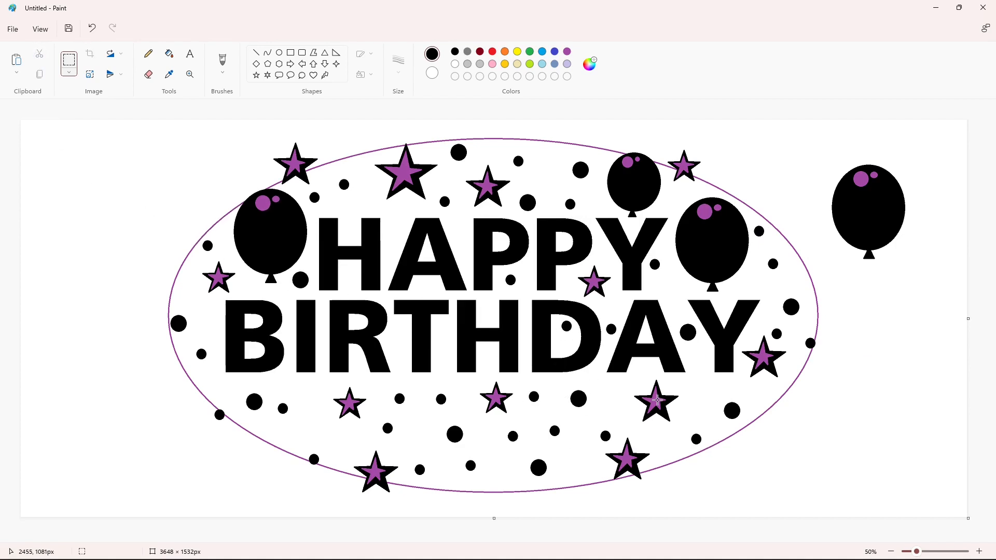
pyautogui.hotkey('ctrl', 'v')
pyautogui.moveTo(38, 141); pyautogui.dragTo(262, 358)
pyautogui.click(417, 359)
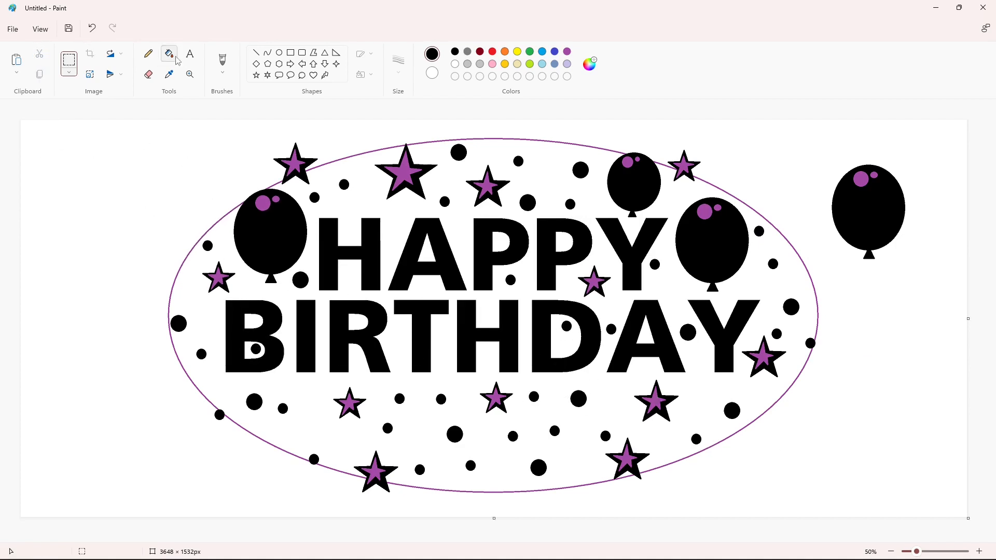
# Step: Set the Pencil to a thick stroke size for tiny dots and undo the test dots outside the ellipse
pyautogui.click(148, 53)
pyautogui.click(398, 62)
pyautogui.click(398, 171)
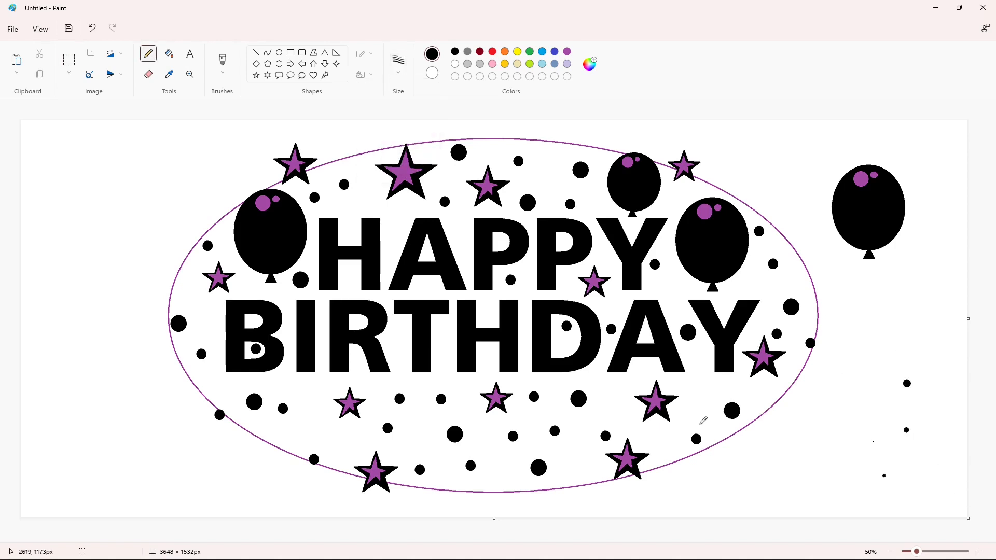
pyautogui.hotkey('ctrl', 'z')
pyautogui.hotkey('ctrl', 'z')
pyautogui.hotkey('ctrl', 'z')
pyautogui.hotkey('ctrl', 'z')
# Step: Draw tiny black Pencil dots below the A and Y of BIRTHDAY, around the large dot and along the ellipse's lower-right edge
pyautogui.click(695, 404)
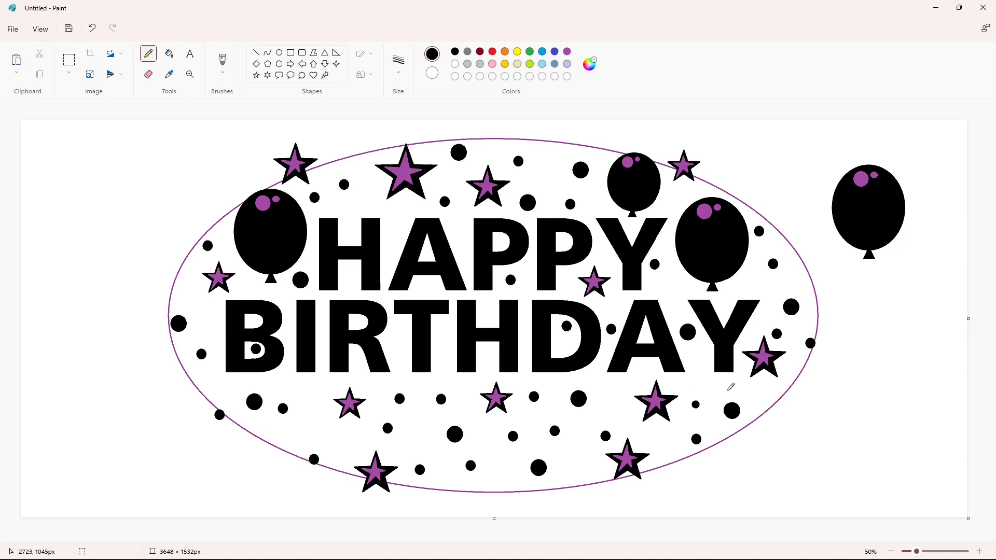
pyautogui.click(726, 390)
pyautogui.click(698, 376)
pyautogui.click(709, 428)
pyautogui.click(661, 436)
pyautogui.click(758, 402)
pyautogui.click(748, 418)
pyautogui.click(785, 384)
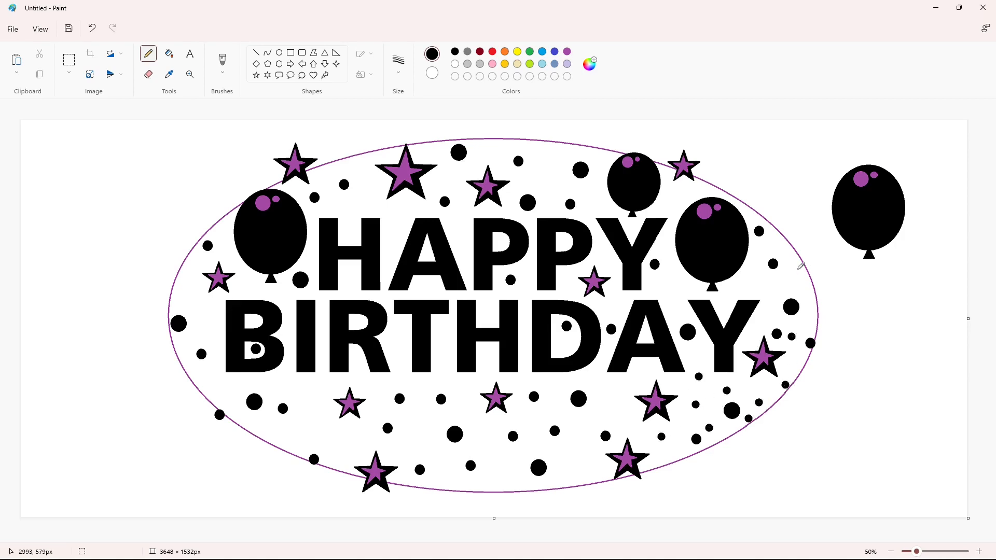
# Step: Draw tiny dots along the ellipse's right side and between the A and Y of BIRTHDAY
pyautogui.click(796, 270)
pyautogui.click(761, 286)
pyautogui.click(785, 293)
pyautogui.click(766, 317)
pyautogui.click(703, 350)
pyautogui.click(671, 320)
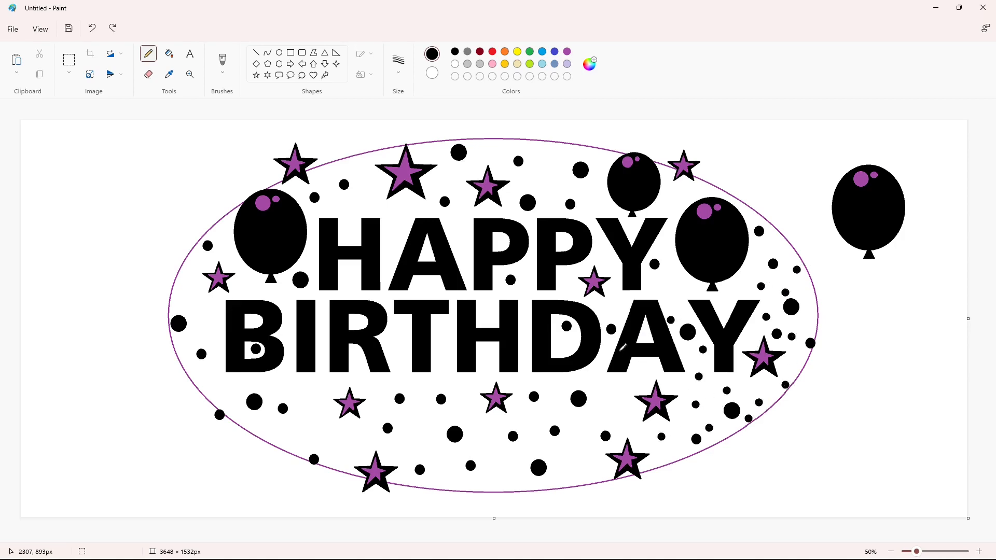
# Step: Draw tiny dots inside the D of BIRTHDAY and in the space below its D and A
pyautogui.click(559, 341)
pyautogui.click(607, 391)
pyautogui.click(578, 439)
pyautogui.click(582, 468)
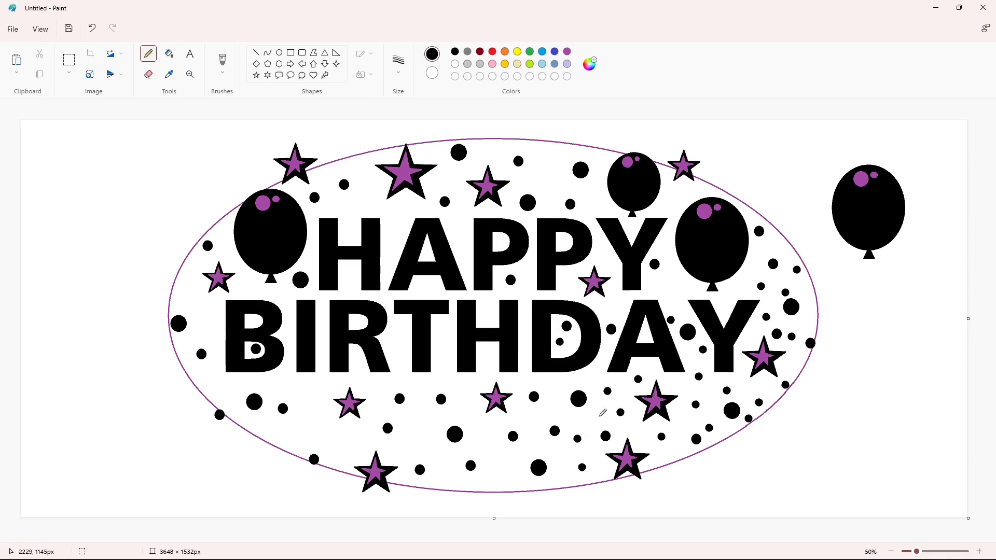
# Step: Draw tiny dots below the R, T and H of BIRTHDAY, around the larger dots between the lower stars
pyautogui.click(494, 471)
pyautogui.click(429, 447)
pyautogui.click(423, 392)
pyautogui.click(382, 387)
pyautogui.click(422, 409)
pyautogui.click(474, 389)
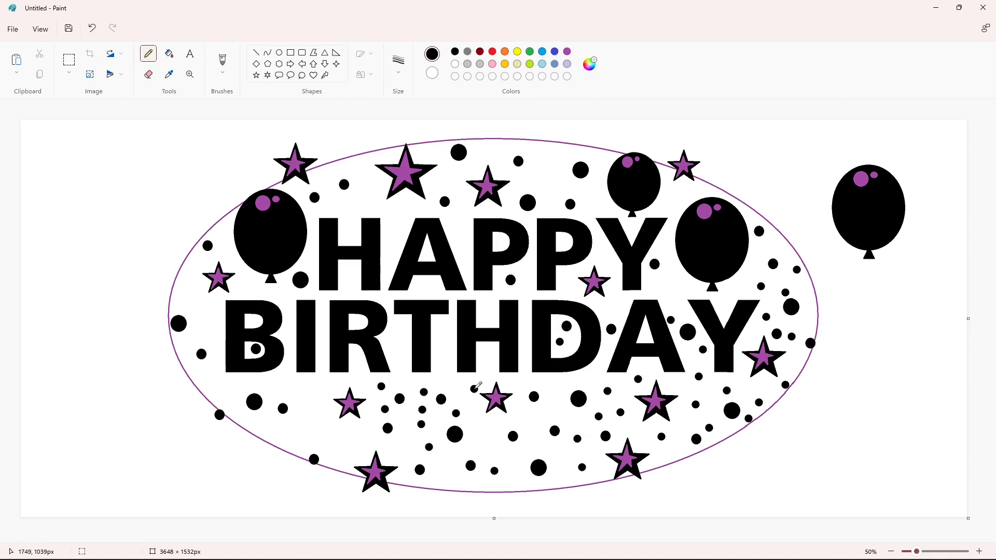
# Step: Draw tiny dots around the larger dots at the ellipse's bottom centre
pyautogui.click(529, 422)
pyautogui.click(511, 451)
pyautogui.click(487, 447)
pyautogui.click(452, 468)
pyautogui.click(519, 477)
# Step: Draw tiny dots around the lower-right stars and below the star beside the Y of BIRTHDAY
pyautogui.click(636, 434)
pyautogui.click(664, 454)
pyautogui.click(686, 422)
pyautogui.click(676, 384)
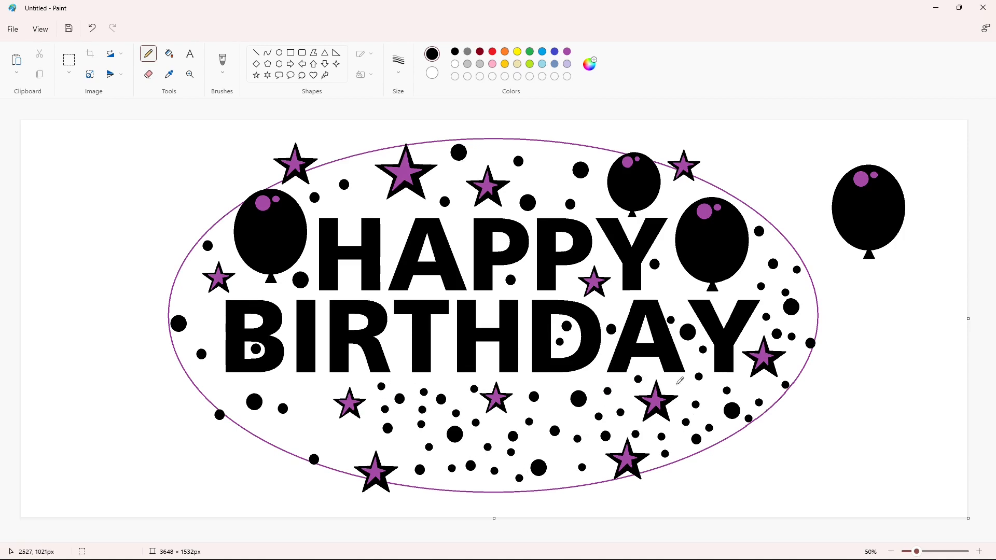
pyautogui.click(752, 386)
# Step: Draw tiny dots around the right balloon and beside the Y of HAPPY
pyautogui.click(738, 287)
pyautogui.click(752, 258)
pyautogui.click(674, 279)
pyautogui.click(651, 286)
pyautogui.click(672, 206)
# Step: Draw tiny dots above the second P of HAPPY and on the ellipse's top edge near the small balloon
pyautogui.click(589, 198)
pyautogui.click(525, 179)
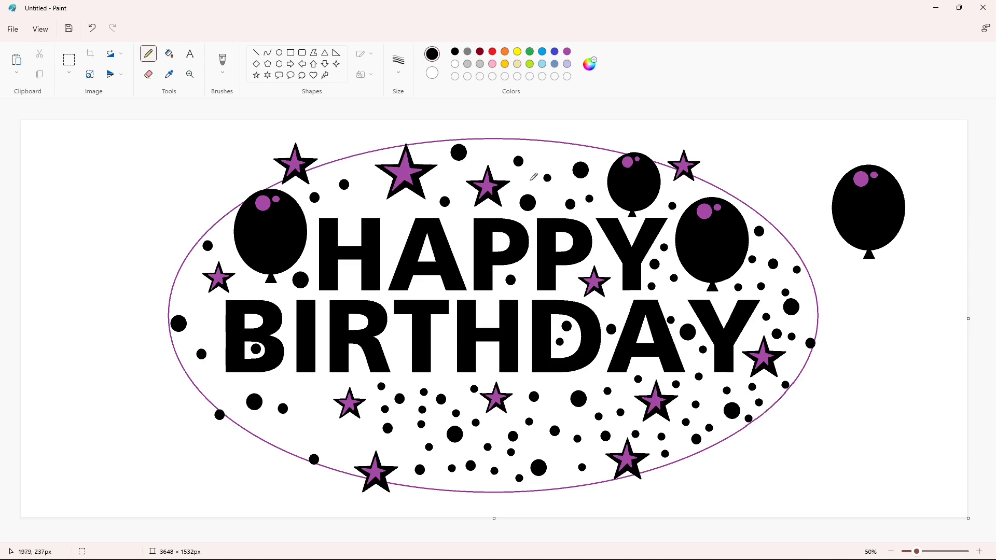
pyautogui.click(568, 143)
pyautogui.click(600, 149)
# Step: Draw tiny dots in the gaps within and between the letters of HAPPY and just above its H and A
pyautogui.click(458, 229)
pyautogui.click(461, 249)
pyautogui.click(604, 252)
pyautogui.click(391, 247)
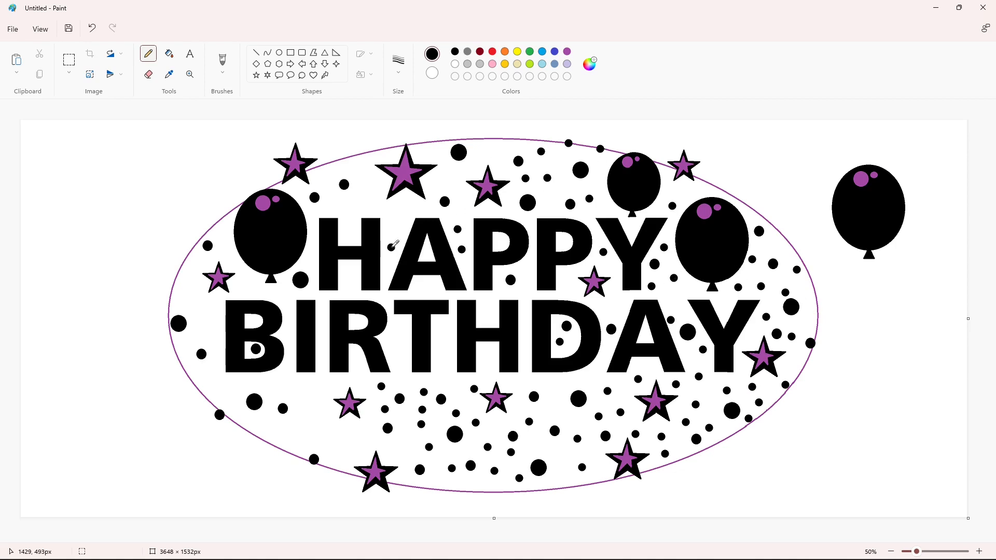
pyautogui.click(390, 222)
pyautogui.click(409, 206)
pyautogui.click(373, 204)
pyautogui.click(347, 268)
pyautogui.click(351, 282)
# Step: Draw tiny dots around the two upper-left stars and on the ellipse's top edge
pyautogui.click(365, 172)
pyautogui.click(351, 163)
pyautogui.click(326, 170)
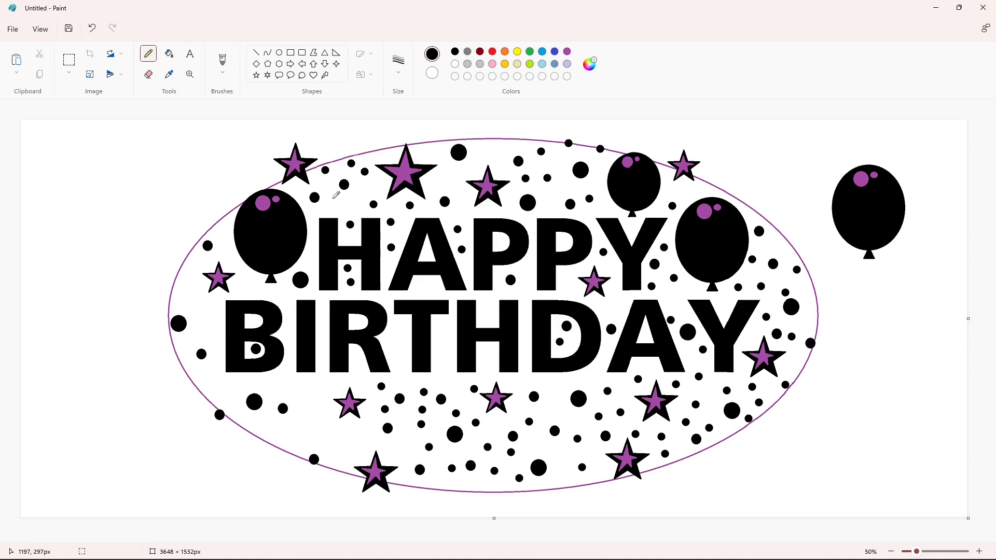
pyautogui.click(333, 203)
pyautogui.click(423, 151)
pyautogui.click(485, 136)
# Step: Draw tiny dots along the ellipse's left side and inside the upper opening of the B of BIRTHDAY
pyautogui.click(192, 270)
pyautogui.click(176, 290)
pyautogui.click(199, 299)
pyautogui.click(193, 308)
pyautogui.click(189, 345)
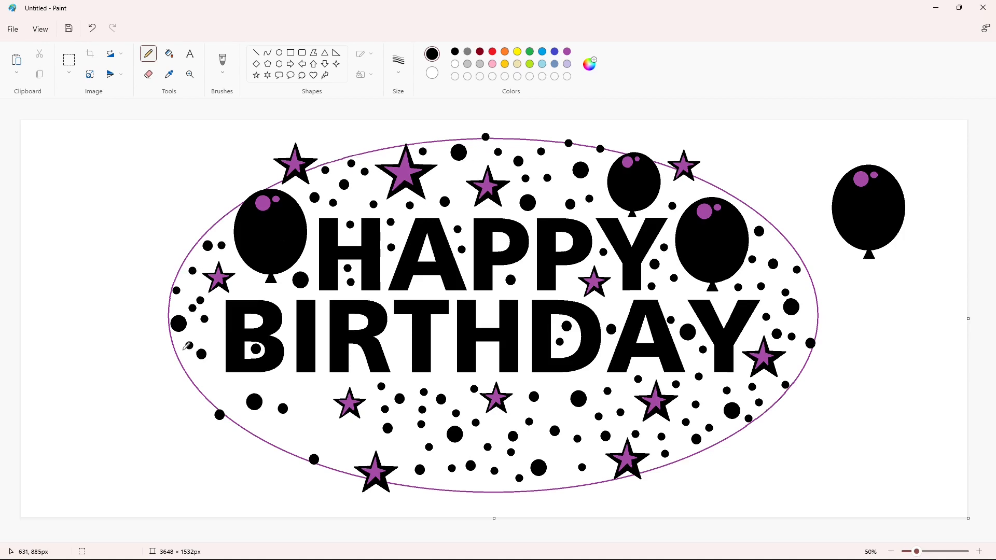
pyautogui.click(194, 367)
pyautogui.click(255, 320)
# Step: Draw tiny dots below the B and I of BIRTHDAY, around the large dot there
pyautogui.click(217, 386)
pyautogui.click(300, 384)
pyautogui.click(273, 388)
pyautogui.click(253, 383)
pyautogui.click(249, 424)
# Step: Draw tiny dots along the ellipse's lower-left edge and around the star below the R of BIRTHDAY
pyautogui.click(314, 437)
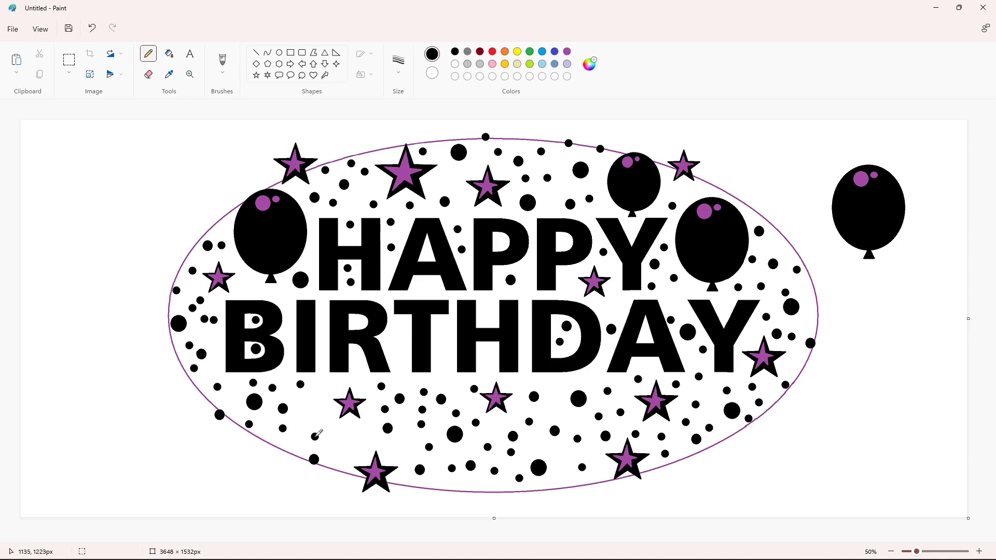
pyautogui.click(287, 451)
pyautogui.click(322, 415)
pyautogui.click(351, 433)
pyautogui.click(345, 474)
# Step: Draw tiny dots under the upper-right star, above HAPPY, on the top edge and below the left balloon
pyautogui.click(555, 192)
pyautogui.click(685, 191)
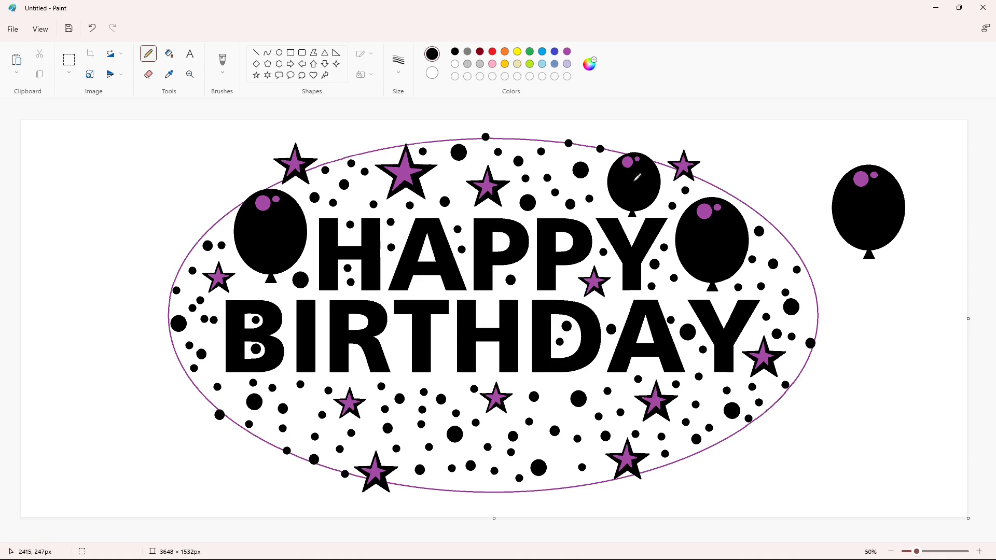
pyautogui.click(522, 142)
pyautogui.click(447, 179)
pyautogui.click(244, 287)
# Step: Draw tiny dots below the D of BIRTHDAY and along the ellipse's bottom edge
pyautogui.click(547, 382)
pyautogui.click(556, 409)
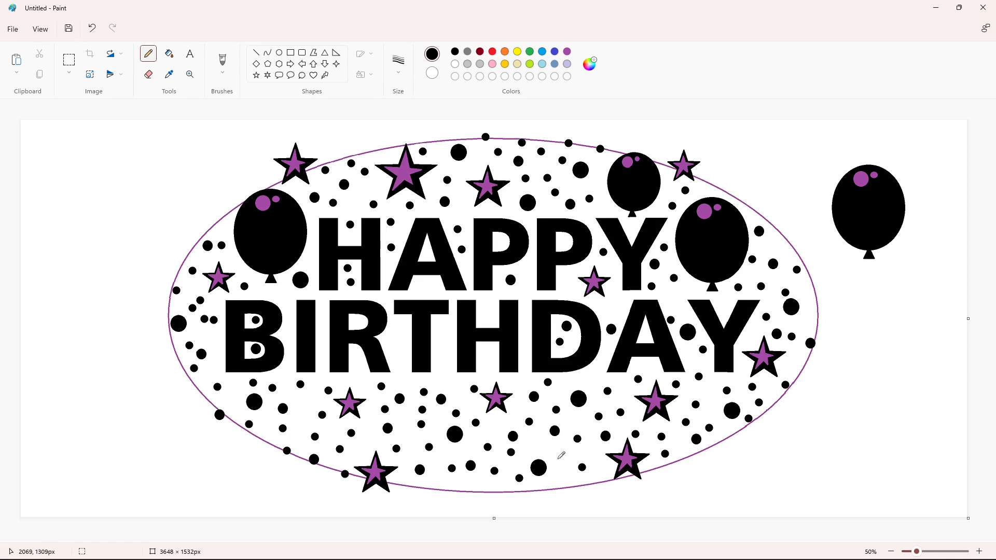
pyautogui.click(557, 458)
pyautogui.click(561, 481)
pyautogui.click(463, 489)
# Step: Draw tiny dots on the ellipse's right and upper-right edges around the right balloon
pyautogui.click(784, 246)
pyautogui.click(753, 207)
pyautogui.click(730, 194)
pyautogui.click(808, 291)
pyautogui.click(814, 311)
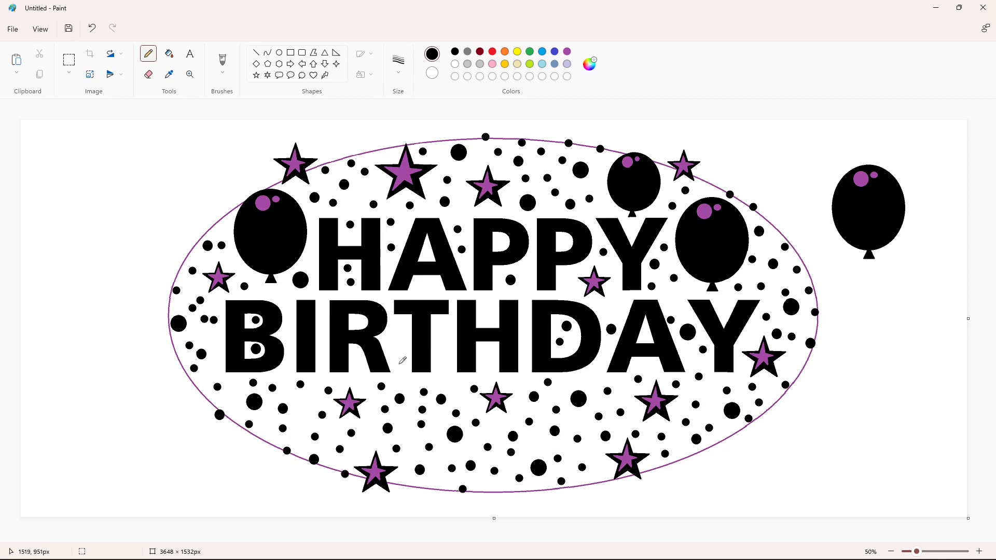
# Step: Fill the remaining gaps below BIRTHDAY and along the ellipse's right, bottom and upper-left edges with tiny dots
pyautogui.click(452, 380)
pyautogui.click(713, 405)
pyautogui.click(802, 363)
pyautogui.click(413, 490)
pyautogui.click(511, 496)
pyautogui.click(593, 480)
pyautogui.click(375, 151)
# Step: Remove the ellipse outline by filling the outer background with purple and refilling it with white
pyautogui.click(169, 53)
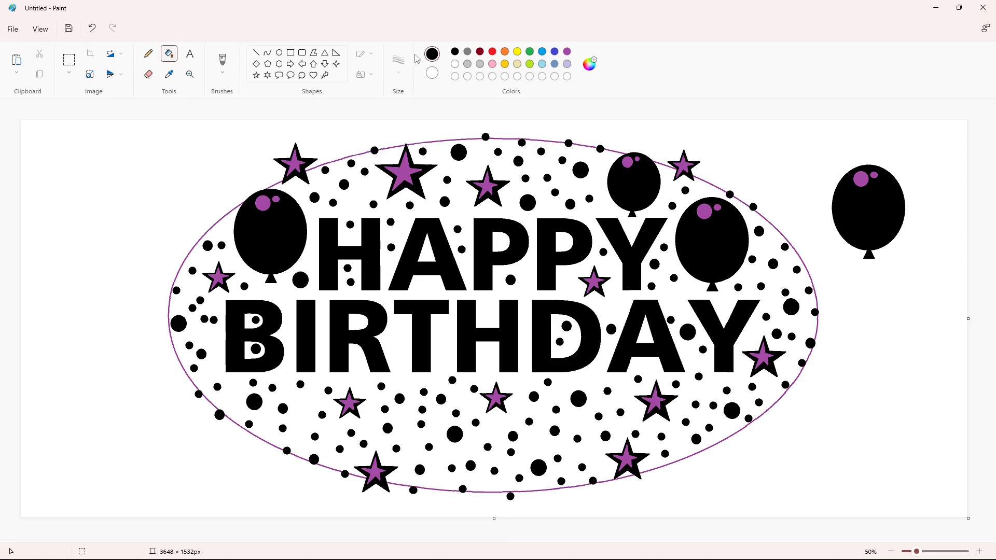
pyautogui.click(566, 52)
pyautogui.click(611, 121)
pyautogui.click(455, 64)
pyautogui.click(609, 122)
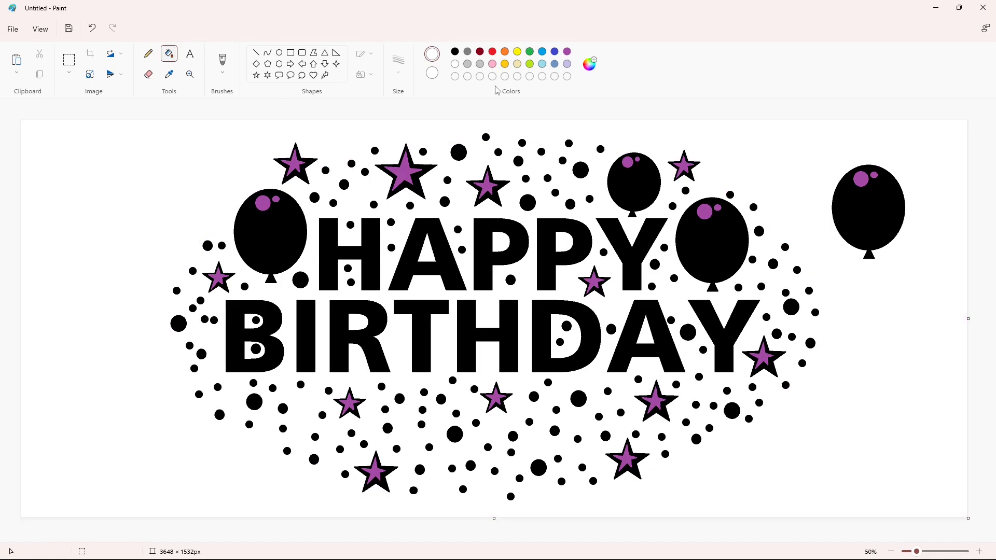
# Step: Erase the spare balloon outside the design by filling its highlights and body with white
pyautogui.click(860, 179)
pyautogui.click(874, 175)
pyautogui.click(869, 223)
# Step: Draw two tiny black Pencil dots along the upper-left outside of the left balloon
pyautogui.click(148, 53)
pyautogui.click(454, 51)
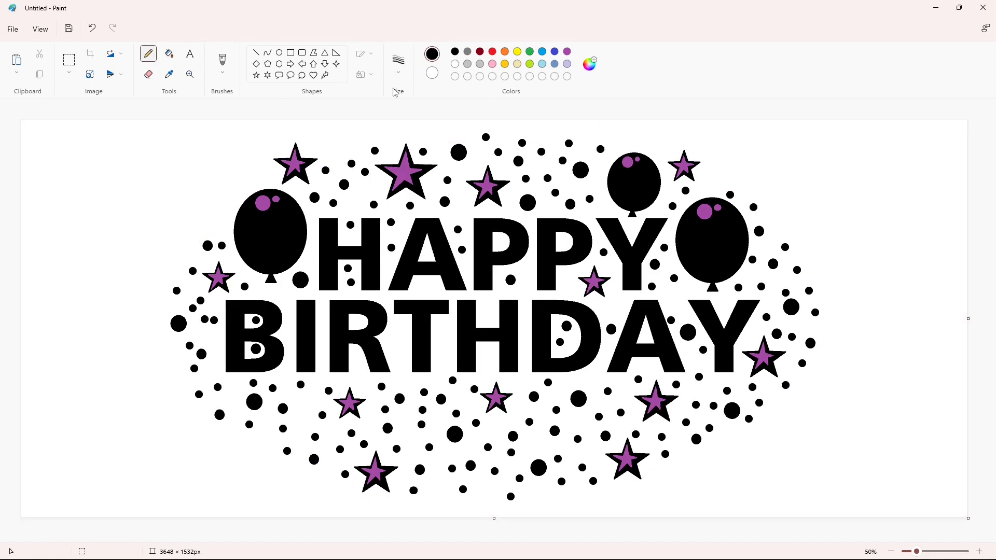
pyautogui.click(224, 209)
pyautogui.click(258, 181)
# Step: Mix two custom blues from the turquoise swatch: a sky blue with RGB 17, 184, 255 and a deeper blue
pyautogui.click(542, 52)
pyautogui.click(589, 64)
pyautogui.click(603, 257)
pyautogui.click(401, 355)
pyautogui.click(589, 64)
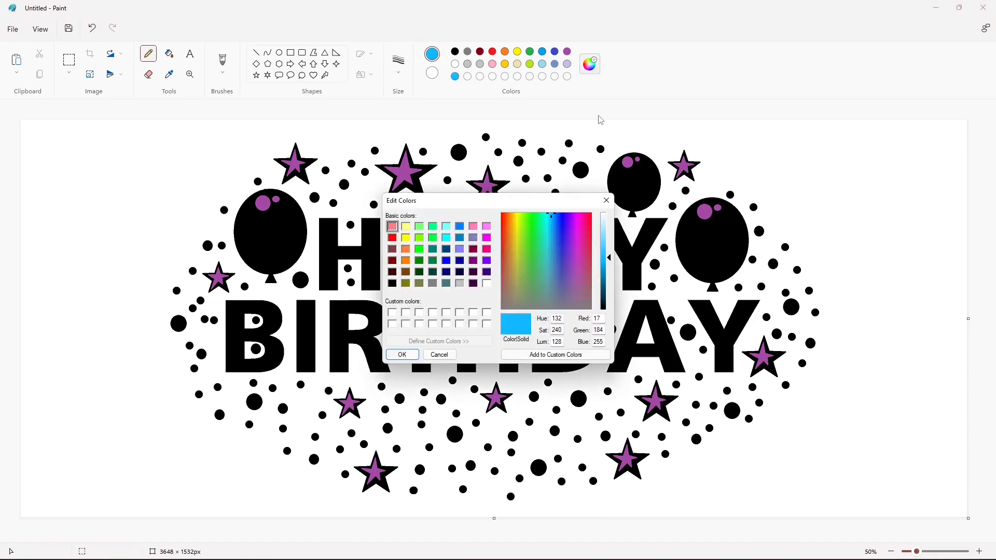
pyautogui.click(553, 216)
pyautogui.click(554, 220)
pyautogui.click(402, 355)
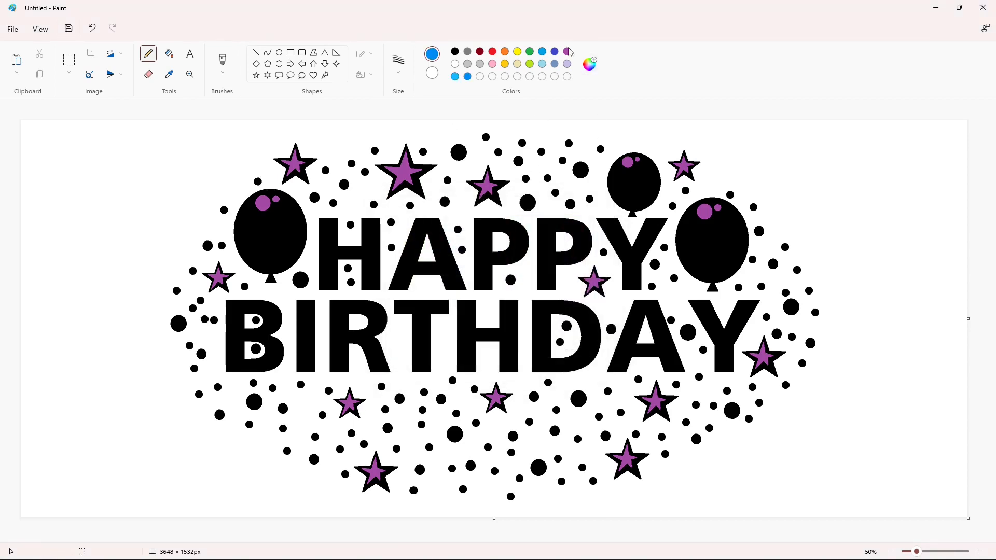
# Step: Mix a custom orange from the gold swatch and a custom light red from the red swatch
pyautogui.click(504, 64)
pyautogui.click(589, 64)
pyautogui.click(513, 222)
pyautogui.click(402, 355)
pyautogui.click(492, 51)
pyautogui.click(589, 64)
pyautogui.click(606, 248)
pyautogui.click(402, 355)
# Step: Add a custom lime and a slightly darker custom green based on the lime and green swatches
pyautogui.click(530, 64)
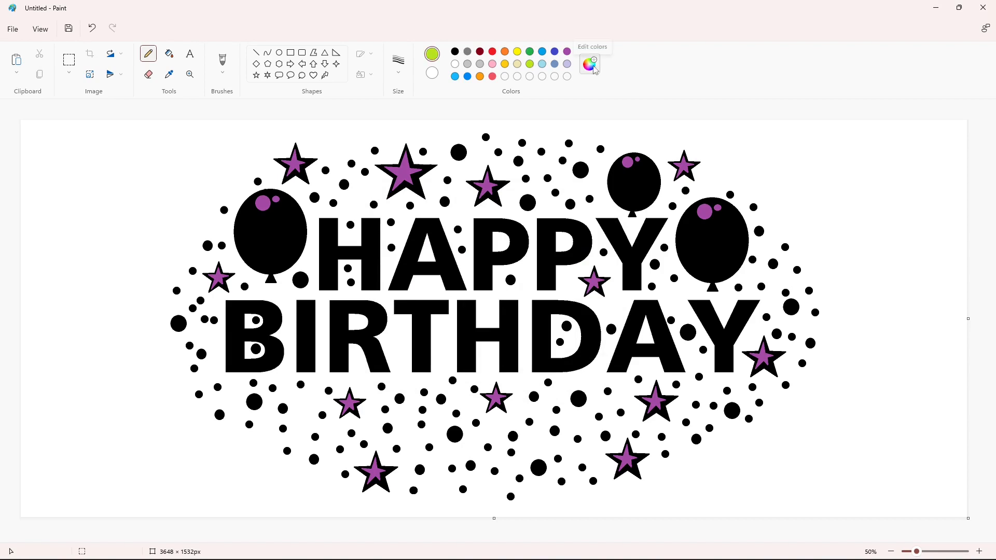
pyautogui.click(589, 64)
pyautogui.click(402, 355)
pyautogui.click(529, 51)
pyautogui.click(589, 64)
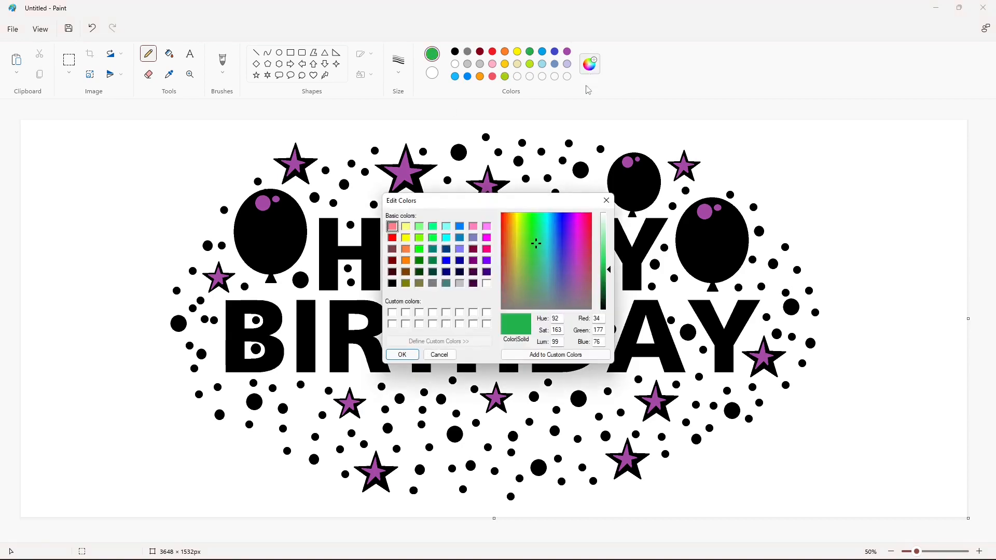
pyautogui.click(603, 280)
pyautogui.click(401, 354)
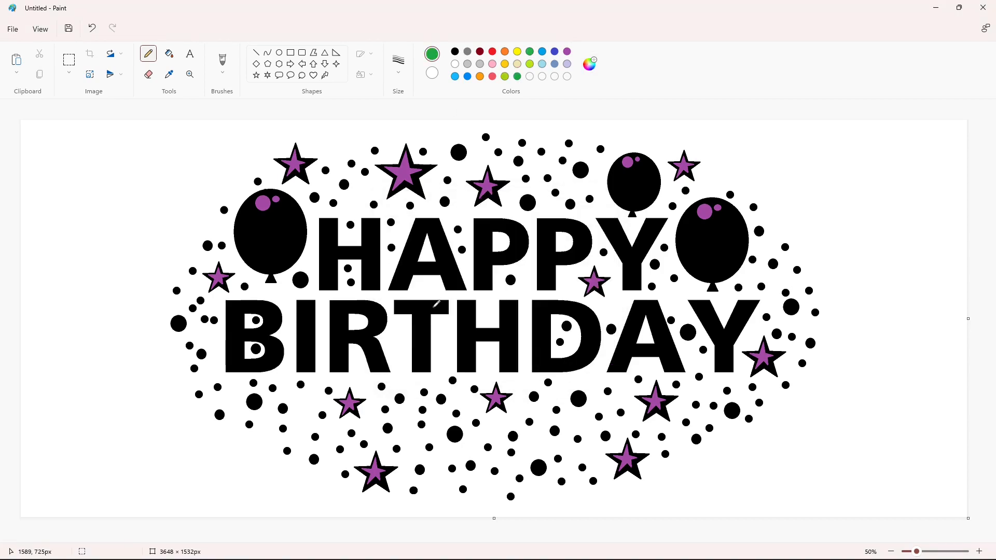
# Step: Fill the H of HAPPY and the Y of BIRTHDAY with the custom sky blue
pyautogui.click(455, 76)
pyautogui.click(169, 53)
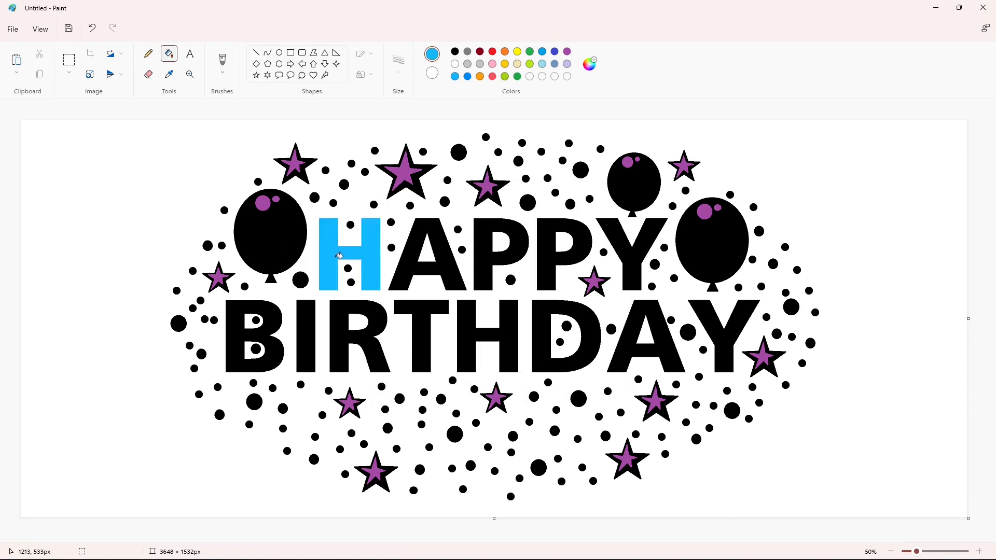
pyautogui.click(341, 257)
pyautogui.click(726, 345)
# Step: Mix a lighter blue with RGB 64, 198, 255 and fill the A of BIRTHDAY with it
pyautogui.click(589, 65)
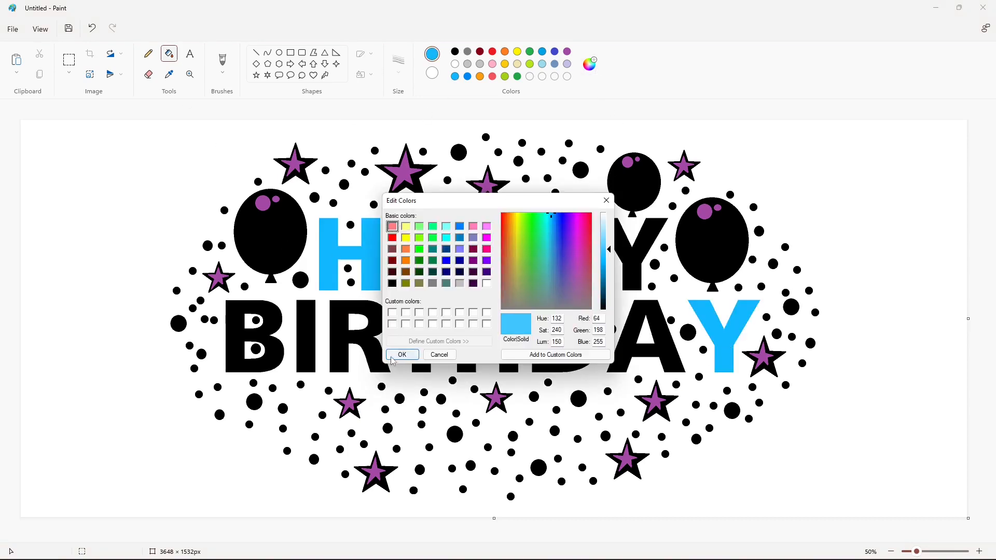
pyautogui.click(402, 355)
pyautogui.click(668, 360)
# Step: Mix a custom light purple for the lettering
pyautogui.click(589, 65)
pyautogui.click(574, 271)
pyautogui.click(611, 262)
pyautogui.click(402, 355)
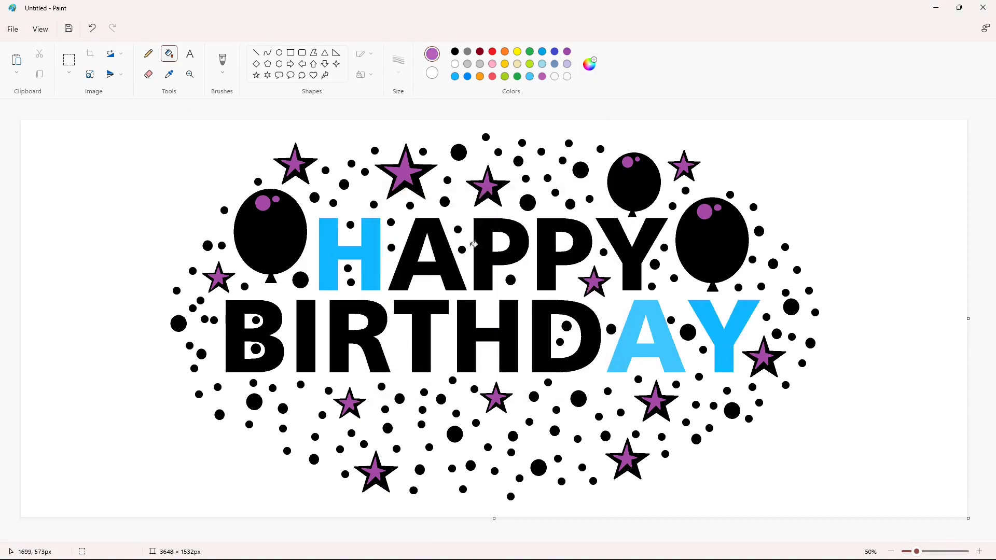
# Step: Fill the two Ps of HAPPY with two different shades of purple
pyautogui.click(543, 254)
pyautogui.hotkey('ctrl', 'z')
pyautogui.click(491, 220)
pyautogui.click(580, 233)
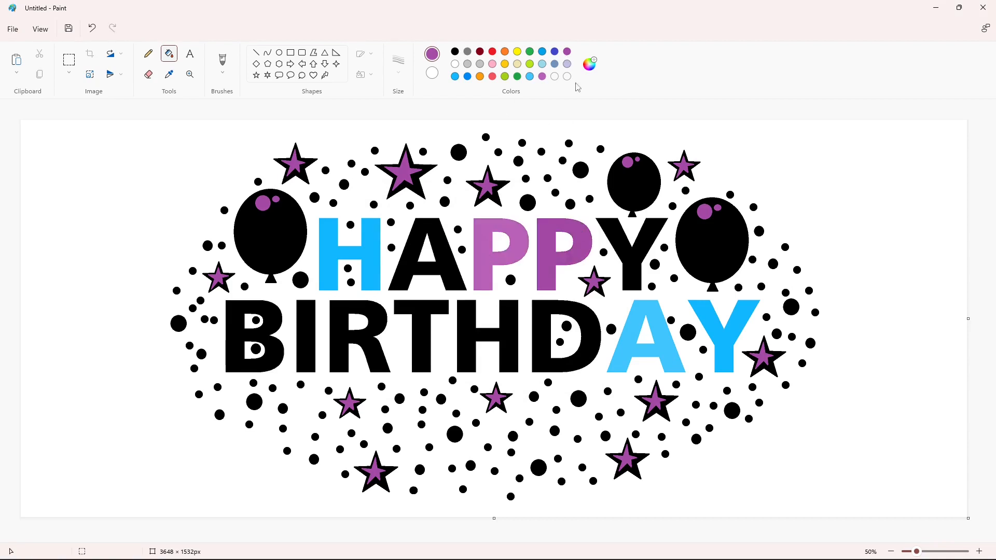
pyautogui.click(589, 64)
pyautogui.press('Return')
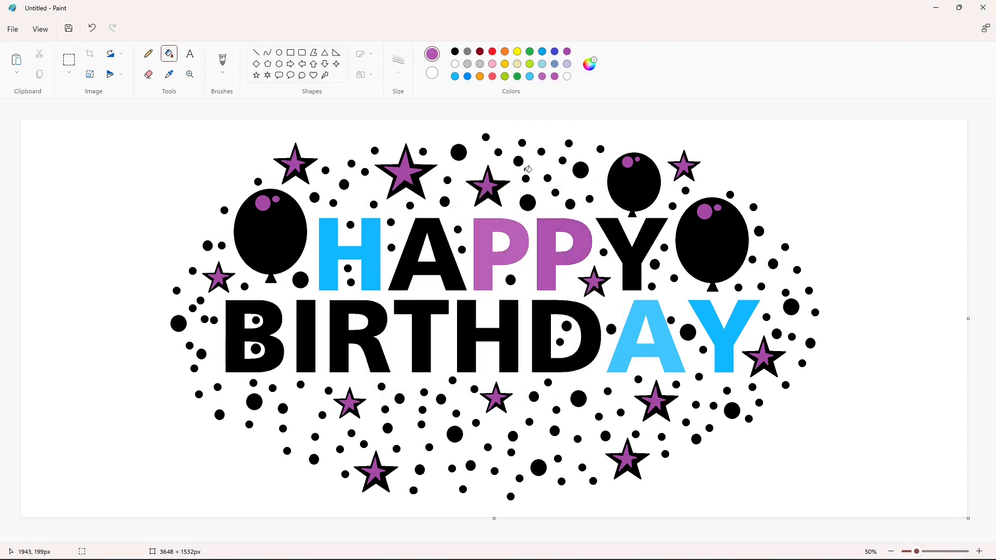
# Step: Fill the Y of HAPPY with gold and its A with the custom light purple
pyautogui.click(505, 64)
pyautogui.click(612, 231)
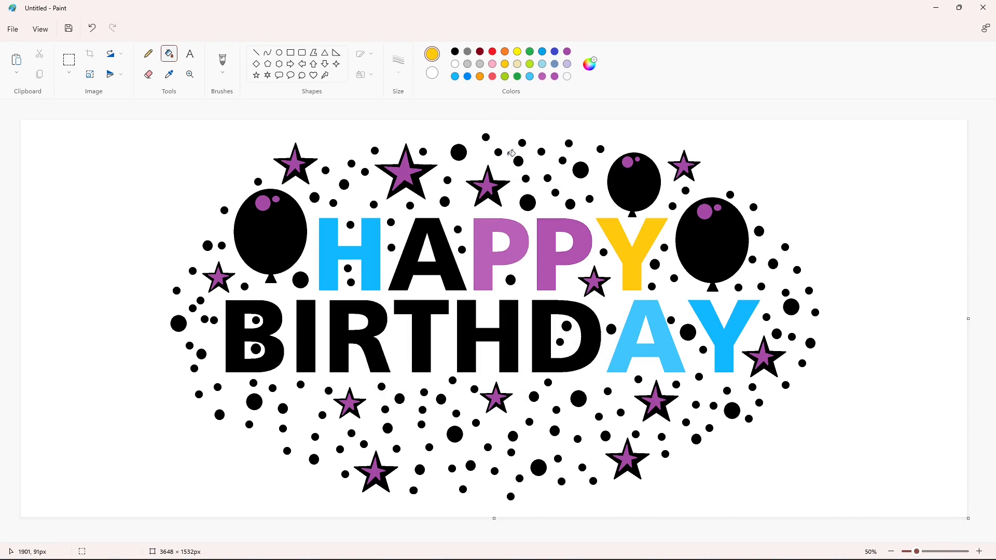
pyautogui.click(555, 76)
pyautogui.click(431, 280)
pyautogui.click(589, 64)
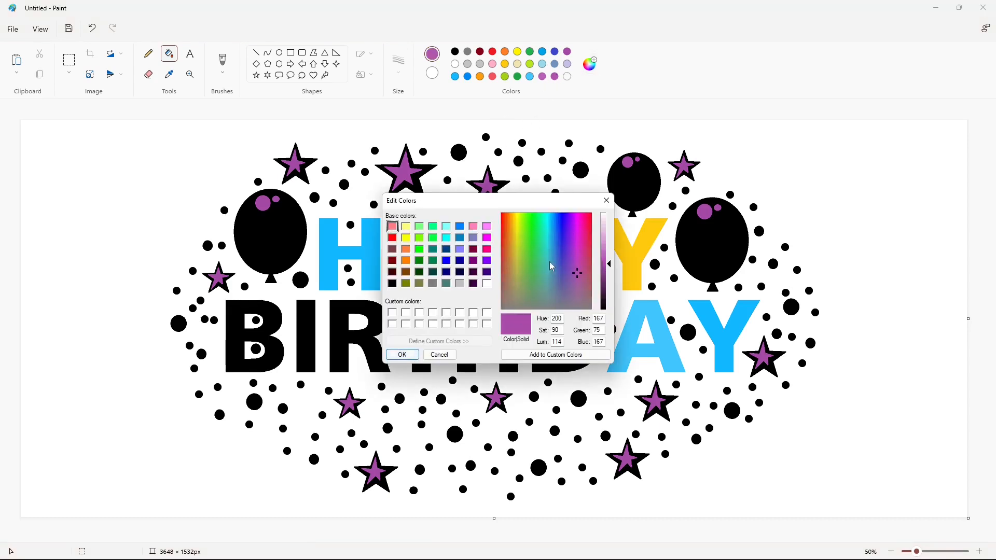
pyautogui.press('Escape')
# Step: Fill the first P of HAPPY with indigo and the second P with red
pyautogui.click(554, 52)
pyautogui.click(488, 227)
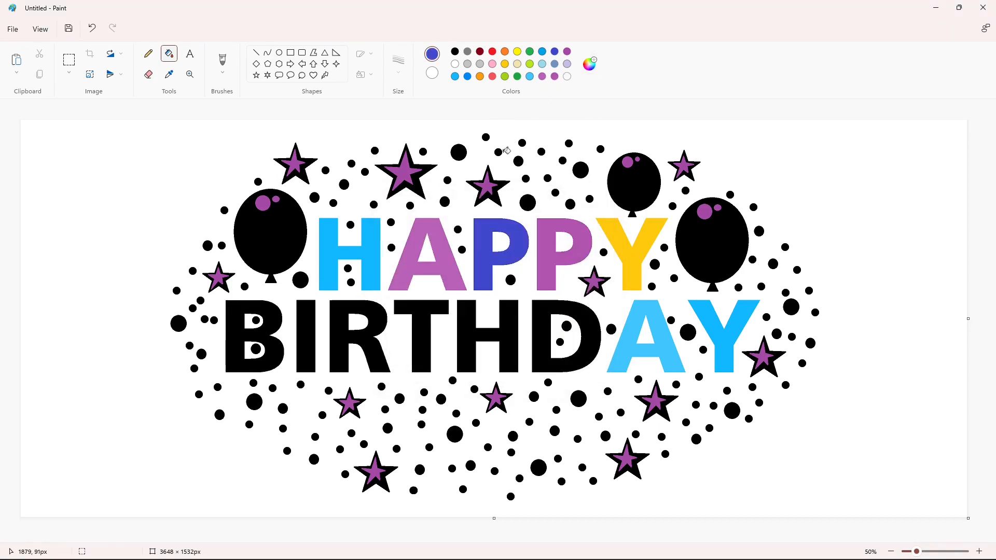
pyautogui.click(492, 51)
pyautogui.click(542, 239)
# Step: Fill the B of BIRTHDAY with red and the I with orange
pyautogui.click(236, 337)
pyautogui.click(505, 51)
pyautogui.click(305, 338)
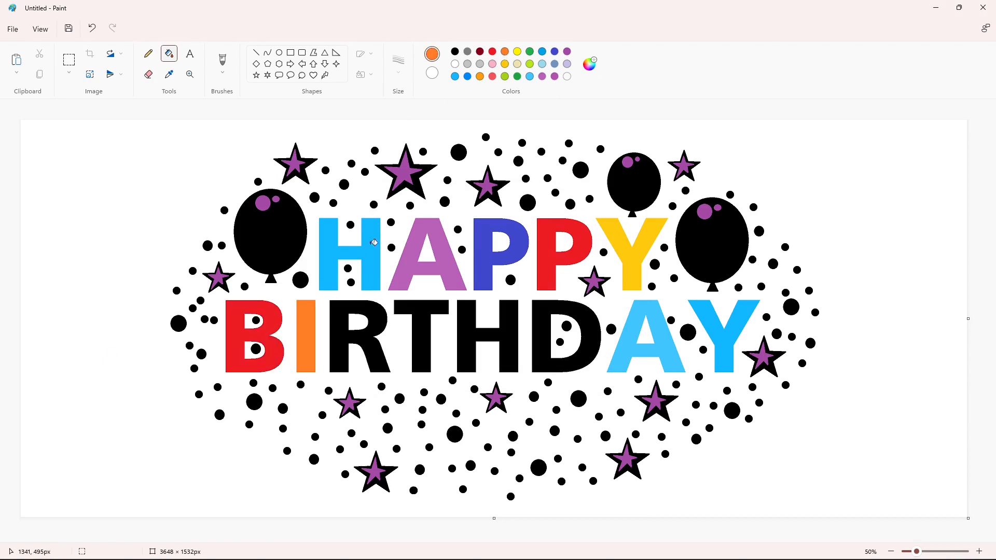
# Step: Fill the R of BIRTHDAY with the custom lime and the T with the custom green
pyautogui.click(505, 76)
pyautogui.click(337, 337)
pyautogui.click(517, 76)
pyautogui.click(421, 332)
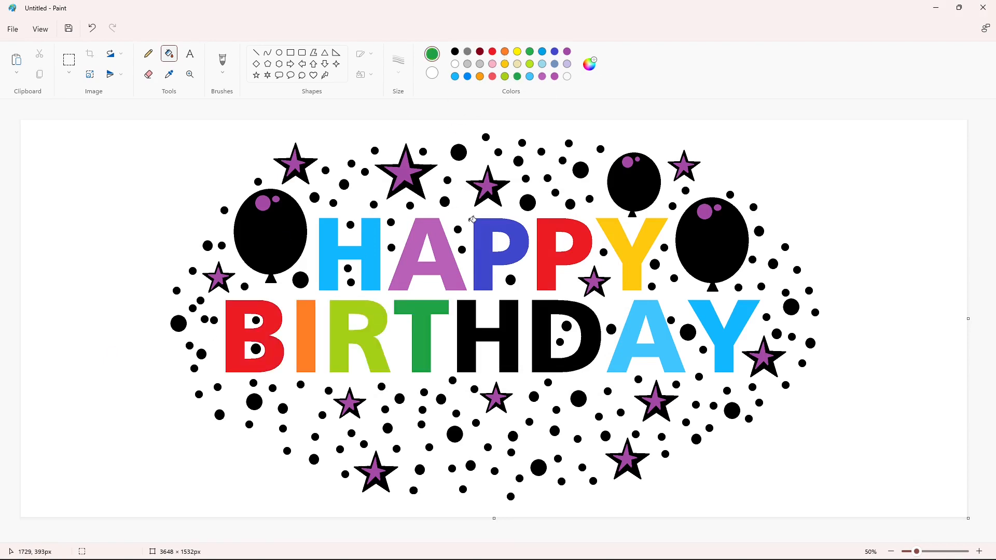
# Step: Refill the R of BIRTHDAY with the brighter standard lime
pyautogui.click(504, 76)
pyautogui.click(529, 63)
pyautogui.click(372, 355)
# Step: Mix a darker shade of the custom lime and refill the T of BIRTHDAY with it
pyautogui.click(505, 76)
pyautogui.click(421, 332)
pyautogui.click(589, 64)
pyautogui.click(603, 271)
pyautogui.click(402, 355)
pyautogui.click(425, 346)
# Step: Fill the H of BIRTHDAY with the custom green and the D with the deeper custom blue
pyautogui.click(517, 76)
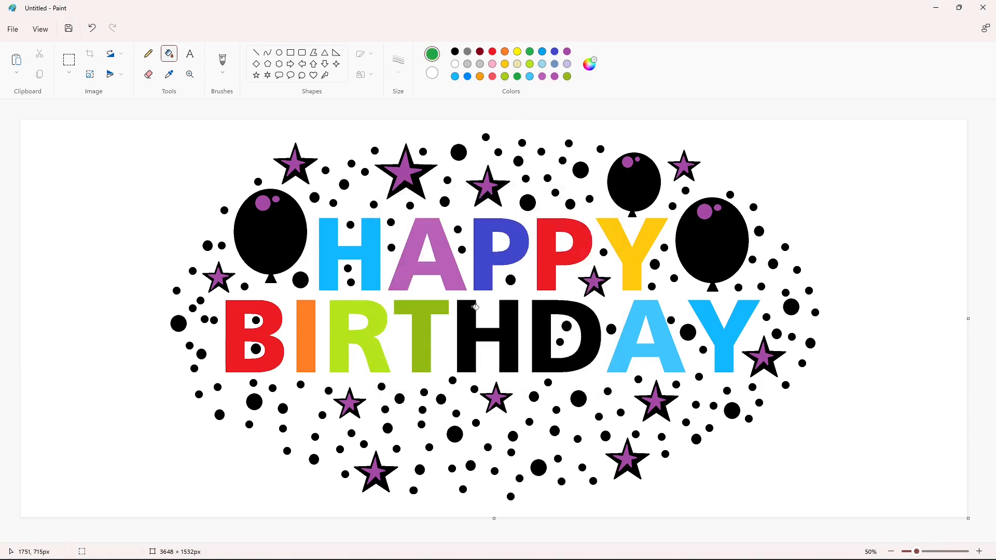
pyautogui.click(469, 311)
pyautogui.click(467, 76)
pyautogui.click(564, 313)
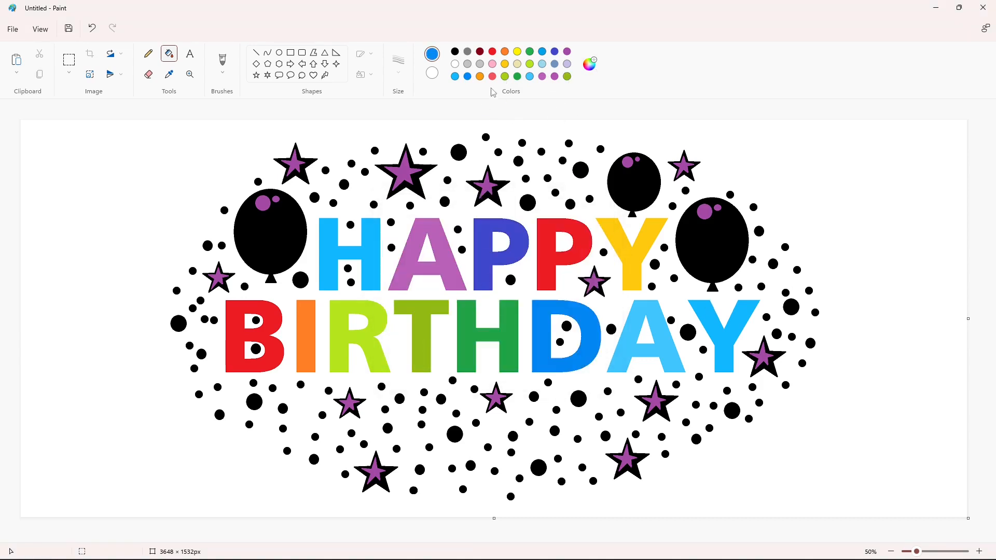
# Step: Fill the right balloon with red and its two highlights with the custom light red
pyautogui.click(492, 51)
pyautogui.click(711, 249)
pyautogui.click(493, 76)
pyautogui.click(704, 211)
pyautogui.click(718, 208)
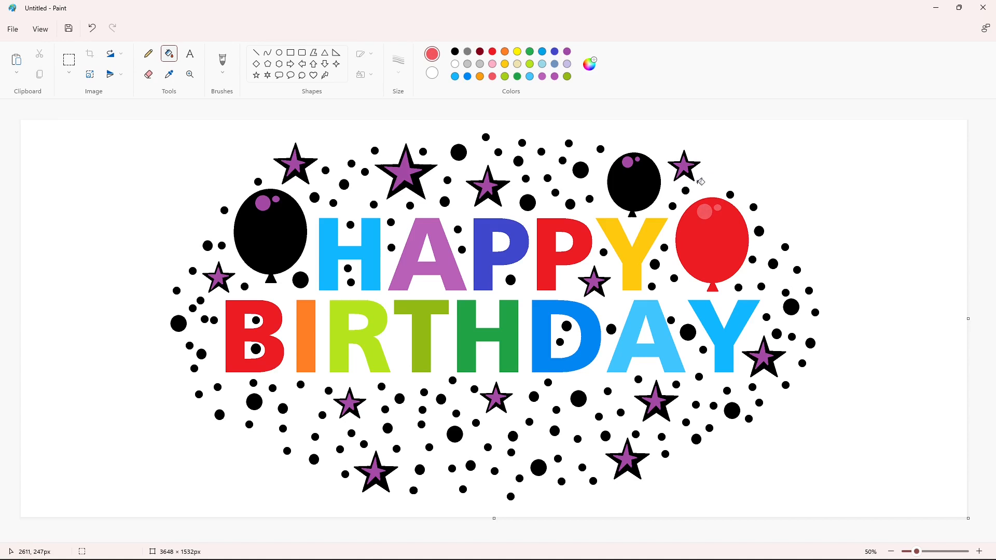
# Step: Fill the small balloon above HAPPY with indigo and its highlights with a newly mixed lighter indigo
pyautogui.click(554, 51)
pyautogui.click(638, 191)
pyautogui.click(589, 64)
pyautogui.click(602, 247)
pyautogui.click(402, 354)
pyautogui.click(627, 162)
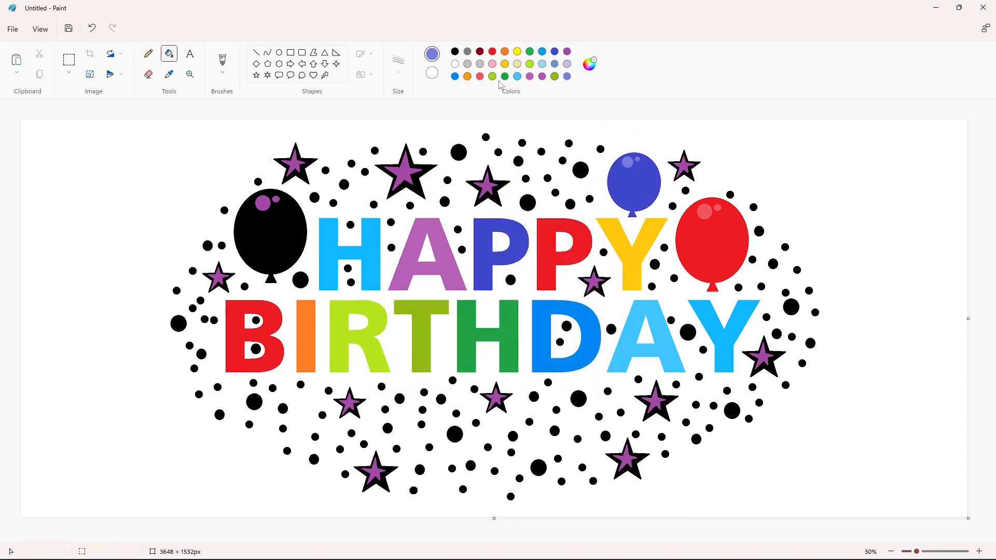
# Step: Fill the left balloon with gold and its two highlights with yellow
pyautogui.click(504, 64)
pyautogui.click(270, 239)
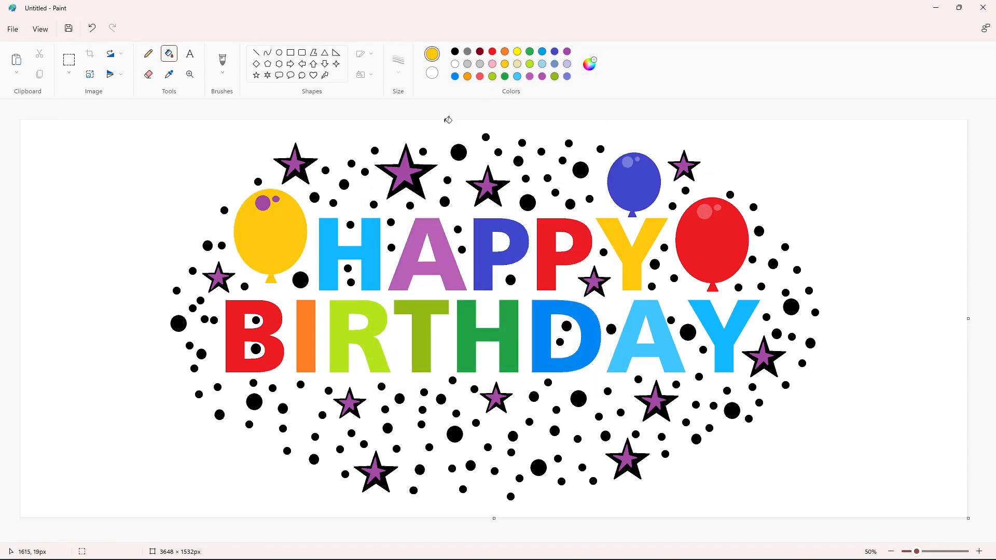
pyautogui.click(480, 76)
pyautogui.click(263, 203)
pyautogui.click(517, 51)
pyautogui.click(263, 203)
pyautogui.click(276, 200)
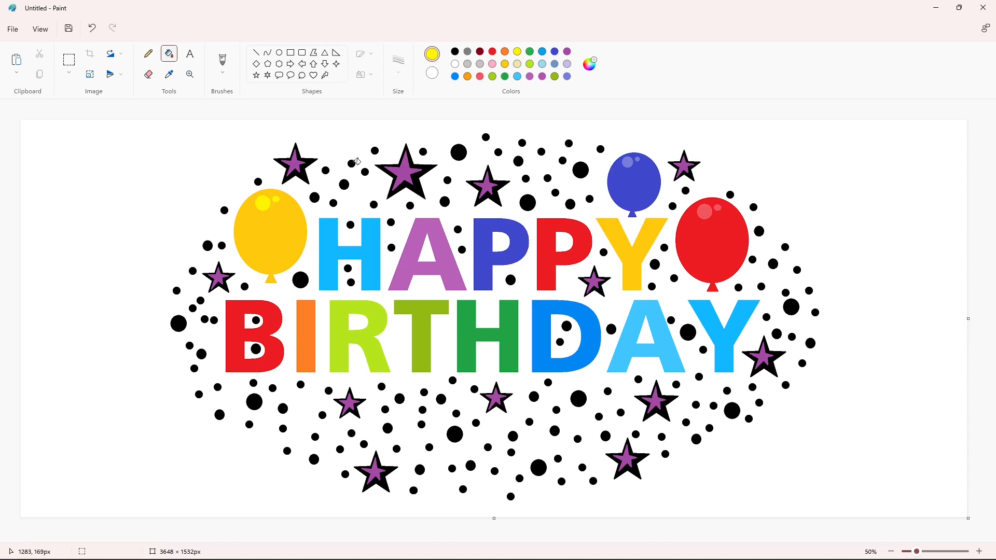
# Step: Mix a light red and fill the centres of the far-left, far-right and lower-middle stars with it
pyautogui.click(492, 51)
pyautogui.click(590, 64)
pyautogui.click(605, 256)
pyautogui.click(402, 355)
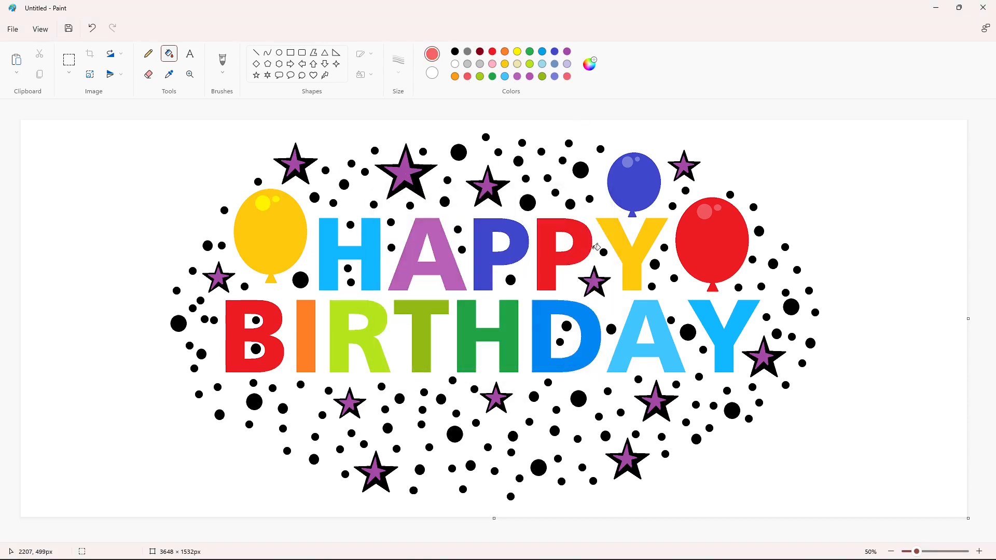
pyautogui.click(498, 398)
pyautogui.click(766, 354)
pyautogui.click(218, 279)
# Step: Mix a custom red and fill the black outer parts of the three light-red stars with it
pyautogui.click(491, 52)
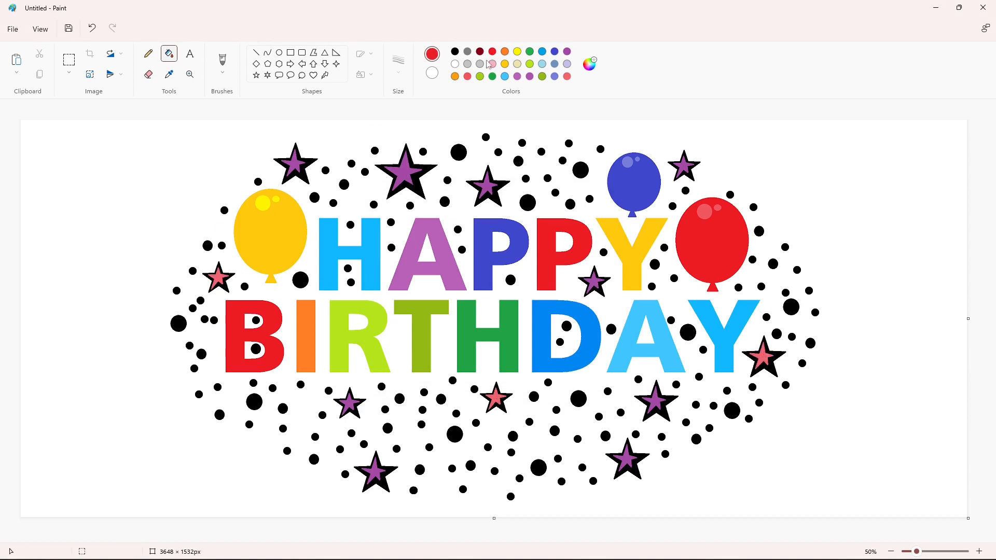
pyautogui.click(588, 65)
pyautogui.click(606, 262)
pyautogui.click(402, 354)
pyautogui.click(225, 281)
pyautogui.click(506, 400)
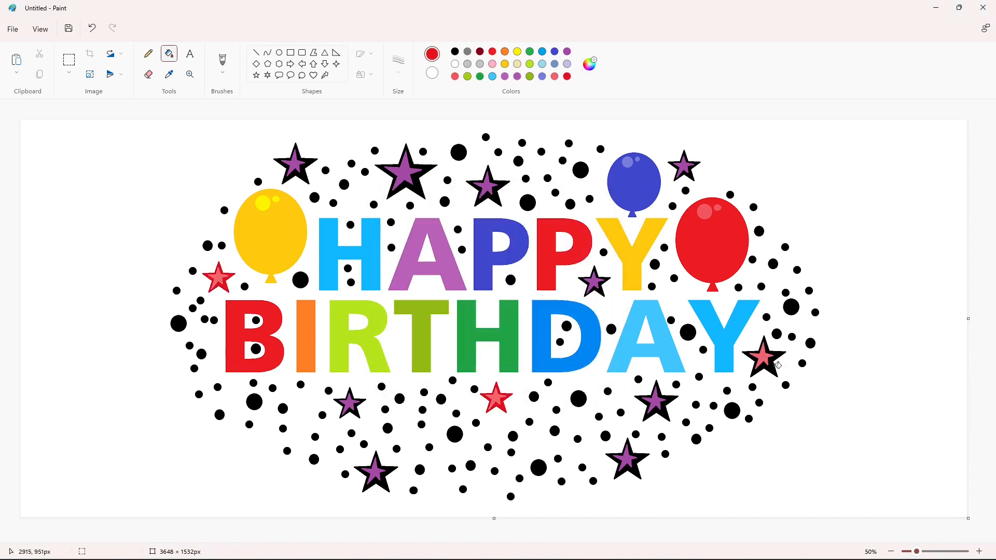
pyautogui.click(743, 347)
# Step: Mix a dark purple and fill the outer parts of the lower-left star and the star above HAPPY's first P
pyautogui.click(567, 52)
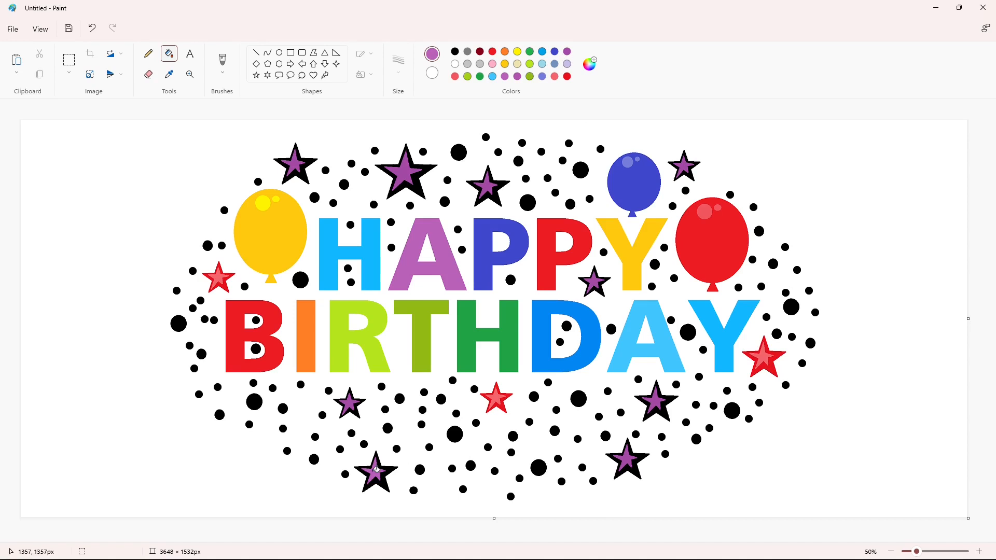
pyautogui.click(589, 65)
pyautogui.click(607, 272)
pyautogui.click(403, 354)
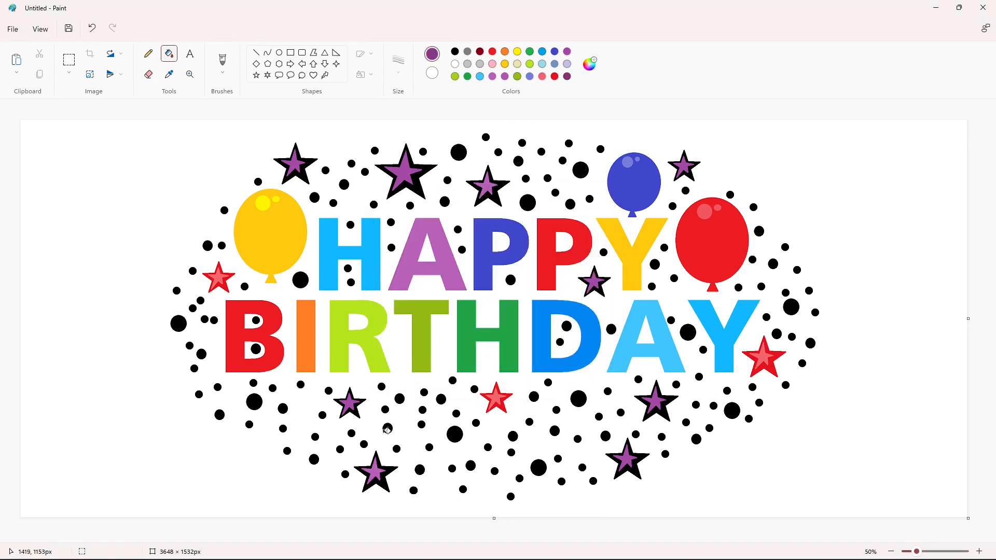
pyautogui.click(385, 482)
pyautogui.click(496, 198)
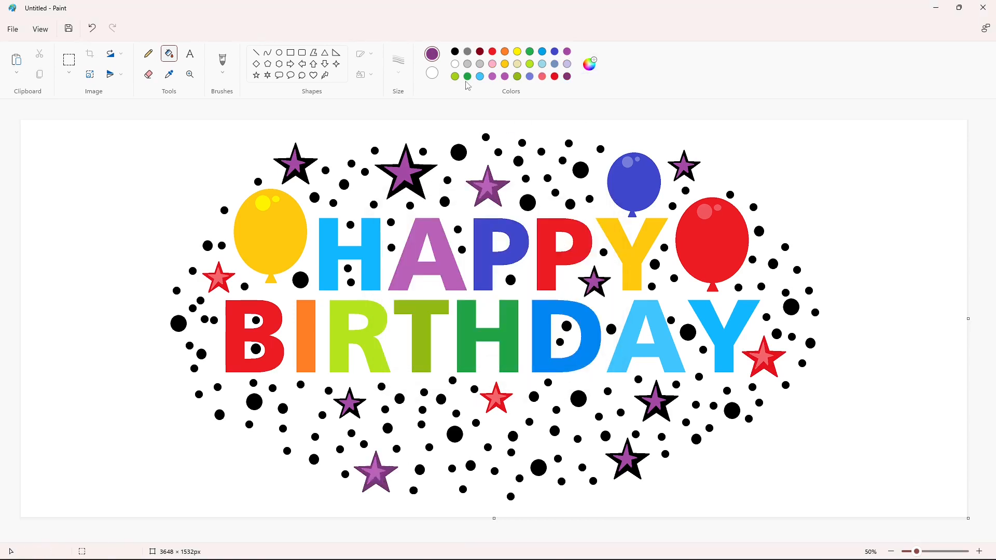
# Step: Recolour the upper-left and lower-right stars with lime centres and green outer parts
pyautogui.click(455, 77)
pyautogui.click(628, 458)
pyautogui.click(293, 165)
pyautogui.click(467, 77)
pyautogui.click(305, 169)
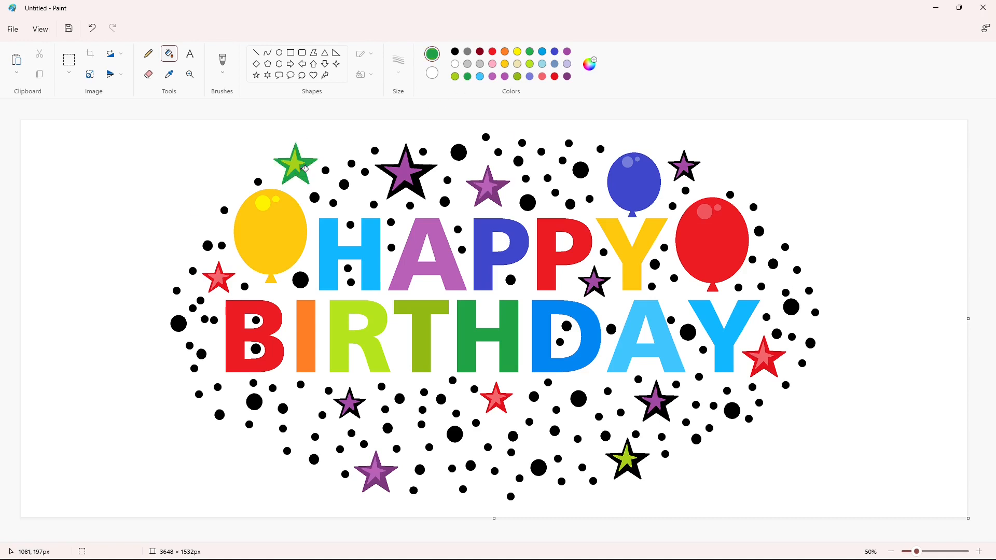
pyautogui.click(639, 465)
# Step: Recolour the small star between P and Y of HAPPY with a light blue centre and a newly mixed darker blue outer part
pyautogui.click(480, 77)
pyautogui.click(596, 281)
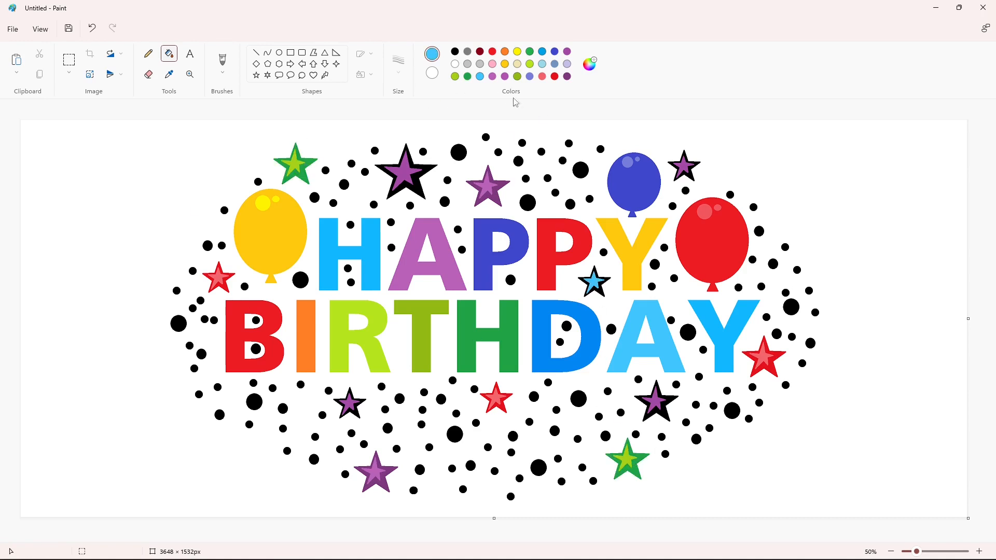
pyautogui.click(541, 52)
pyautogui.click(589, 63)
pyautogui.moveTo(608, 266); pyautogui.dragTo(609, 273)
pyautogui.click(403, 354)
pyautogui.click(601, 287)
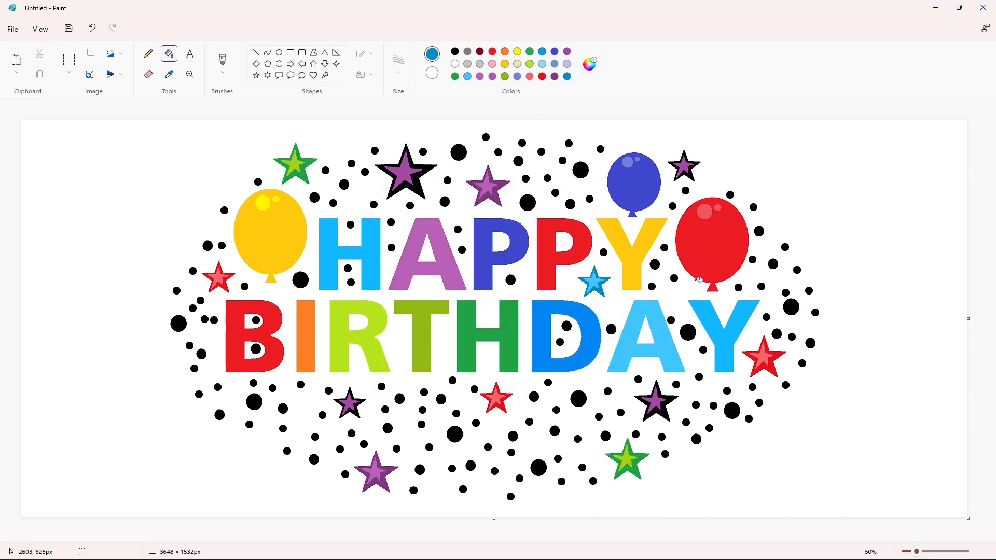
# Step: Fill the upper-right star's outer part with orange and its centre with a mixed light orange, RGB 255, 179, 128
pyautogui.click(505, 51)
pyautogui.click(691, 176)
pyautogui.click(590, 63)
pyautogui.moveTo(609, 254); pyautogui.dragTo(609, 237)
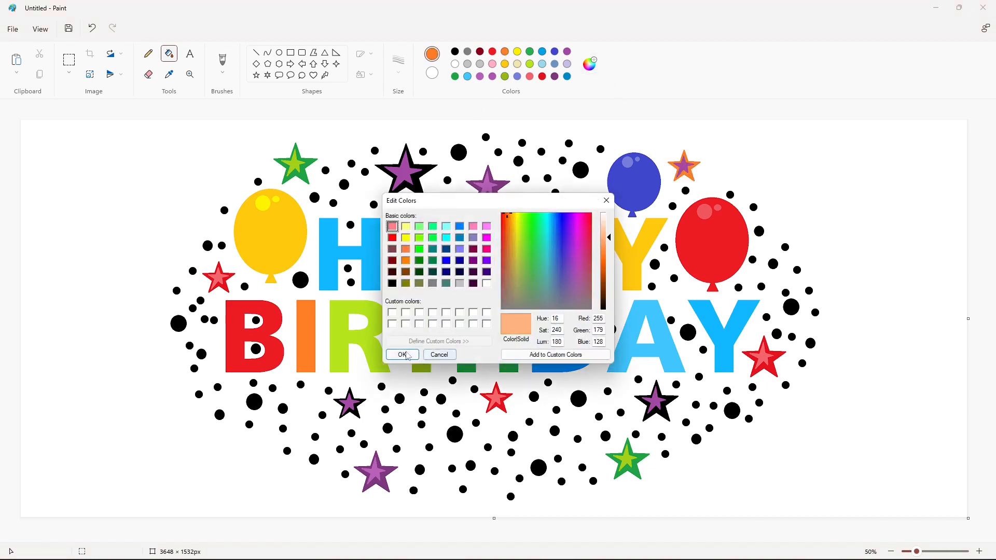
pyautogui.click(404, 355)
pyautogui.click(684, 167)
# Step: Recolour the large star above HAPPY's A with a light orange centre and an orange outer part
pyautogui.click(412, 173)
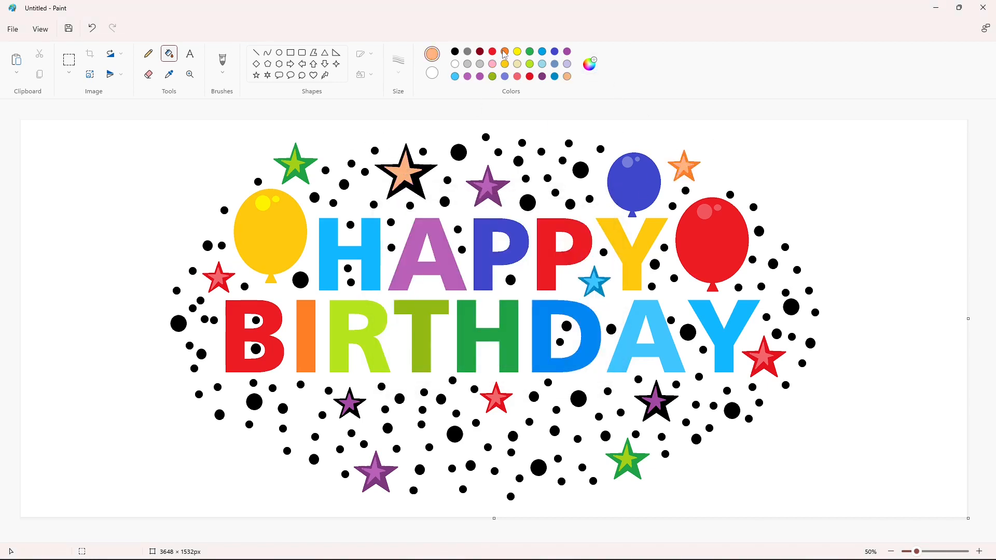
pyautogui.click(505, 51)
pyautogui.click(434, 168)
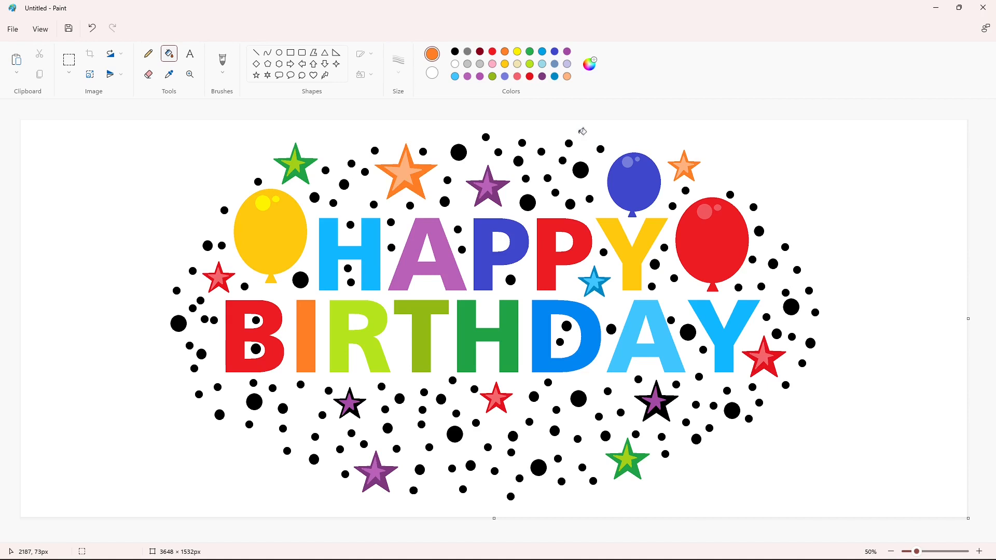
# Step: Fill two large dots below BIRTHDAY, the dot between HAPPY's A and first P, and dots beside and inside the H with light blue
pyautogui.click(454, 76)
pyautogui.click(578, 399)
pyautogui.click(455, 434)
pyautogui.click(462, 250)
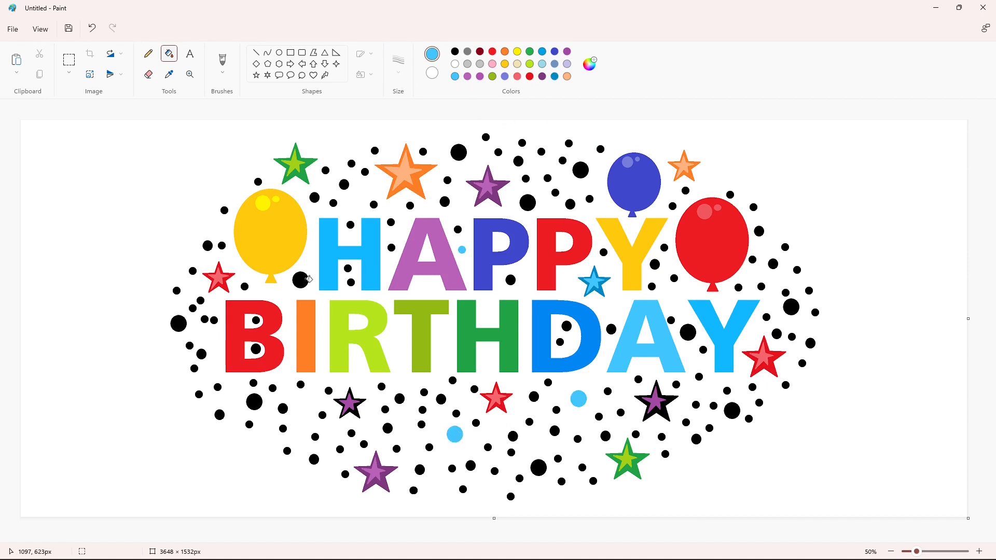
pyautogui.click(300, 280)
pyautogui.click(347, 268)
# Step: Fill three dots at the drawing's lower-left edge, two along the bottom and one beside the red balloon with light blue
pyautogui.click(219, 415)
pyautogui.click(249, 424)
pyautogui.click(283, 408)
pyautogui.click(582, 467)
pyautogui.click(471, 466)
pyautogui.click(759, 231)
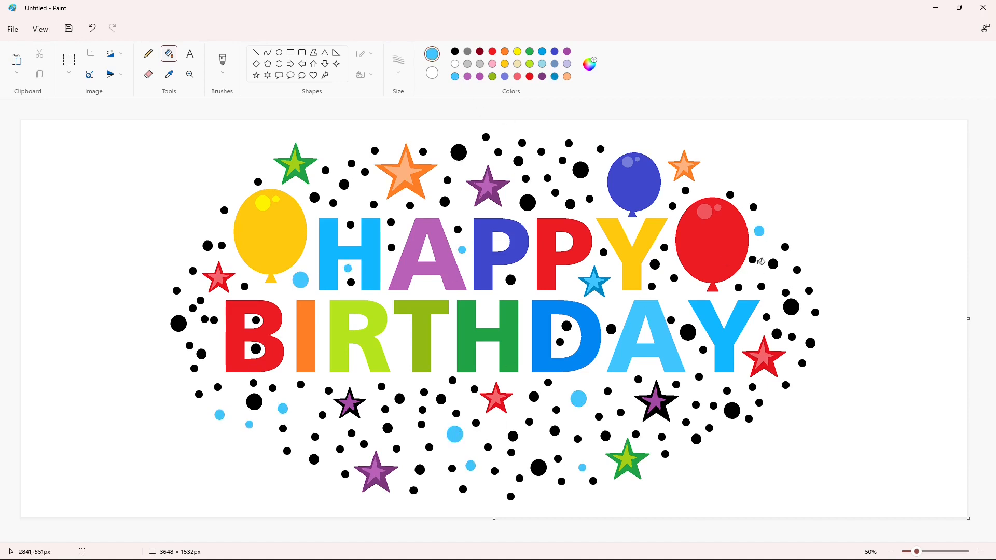
# Step: Fill light blue dots below the red balloon, beside the large orange star, between HAPPY's H and A, and along the left edge
pyautogui.click(761, 287)
pyautogui.click(459, 151)
pyautogui.click(344, 184)
pyautogui.click(391, 248)
pyautogui.click(208, 245)
pyautogui.click(178, 324)
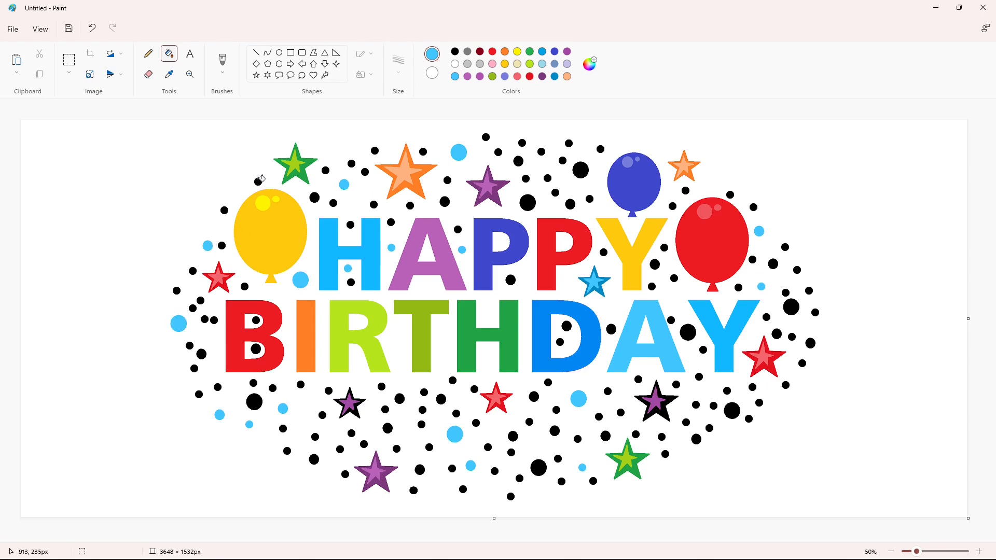
# Step: Fill dots above the yellow balloon, between BIRTHDAY's A and Y, and toward the lower right light blue, undoing the stray background fill
pyautogui.click(258, 182)
pyautogui.click(554, 431)
pyautogui.click(688, 332)
pyautogui.click(786, 385)
pyautogui.click(748, 419)
pyautogui.click(666, 454)
pyautogui.click(524, 490)
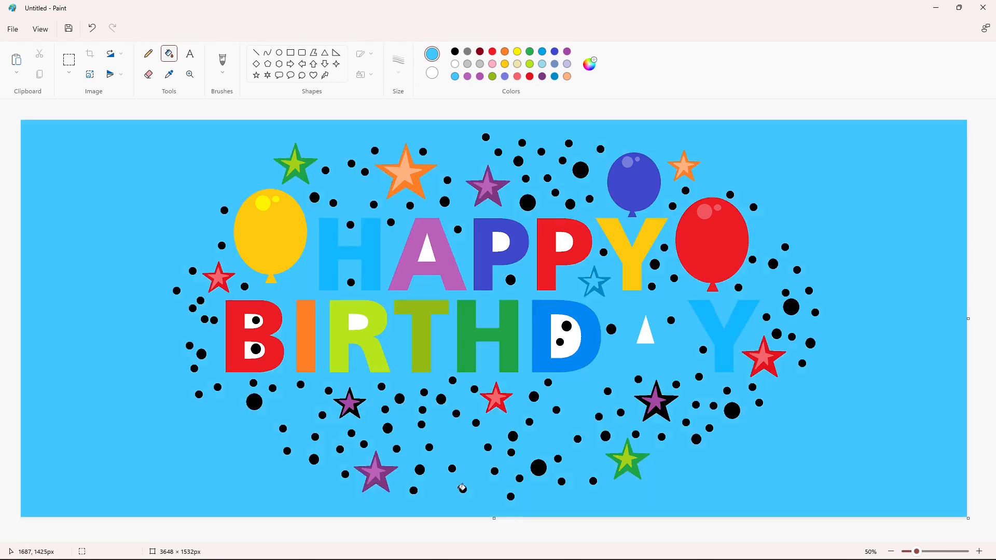
pyautogui.hotkey('ctrl', 'z')
# Step: Fill four dots above HAPPY, two dots right of BIRTHDAY and one dot left of the B with light blue
pyautogui.click(375, 150)
pyautogui.click(541, 152)
pyautogui.click(518, 161)
pyautogui.click(570, 204)
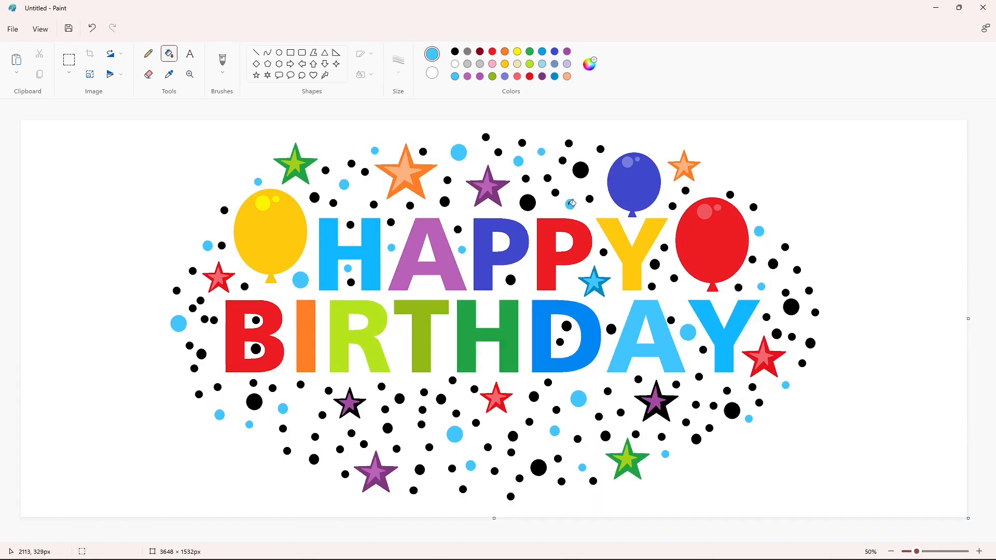
pyautogui.click(792, 306)
pyautogui.click(766, 316)
pyautogui.click(201, 354)
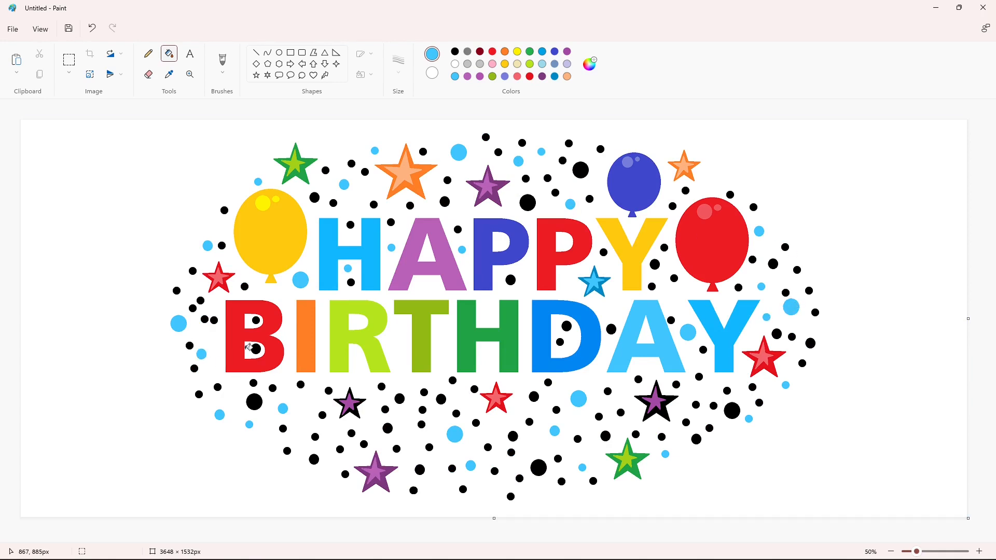
# Step: Fill the two large black dots above HAPPY's P letters and three small dots above the word with orange
pyautogui.click(504, 51)
pyautogui.click(580, 170)
pyautogui.click(527, 203)
pyautogui.click(568, 143)
pyautogui.click(498, 152)
pyautogui.click(409, 206)
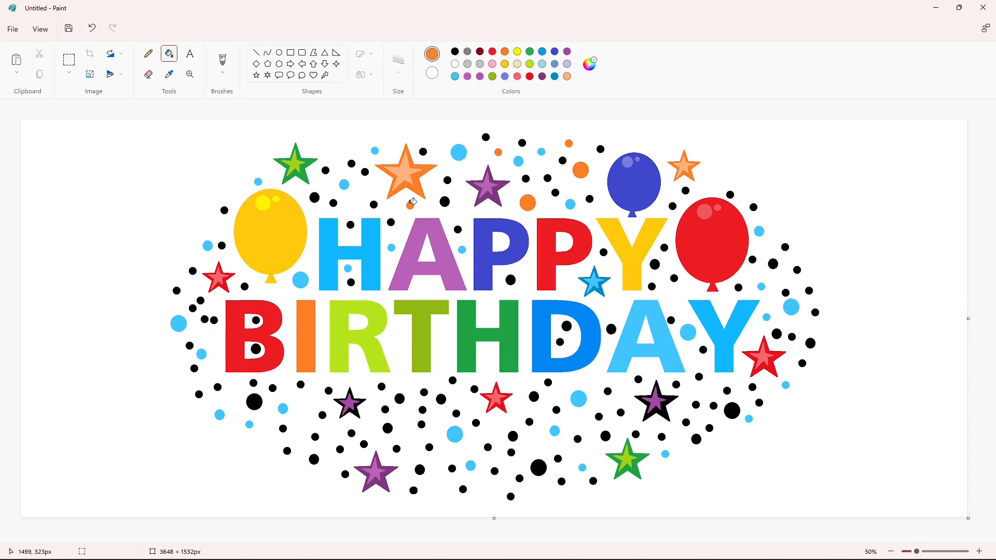
# Step: Fill dots above HAPPY's H, around the yellow balloon and along the drawing's left edge with orange
pyautogui.click(373, 205)
pyautogui.click(314, 198)
pyautogui.click(325, 170)
pyautogui.click(224, 210)
pyautogui.click(222, 246)
pyautogui.click(204, 319)
pyautogui.click(176, 290)
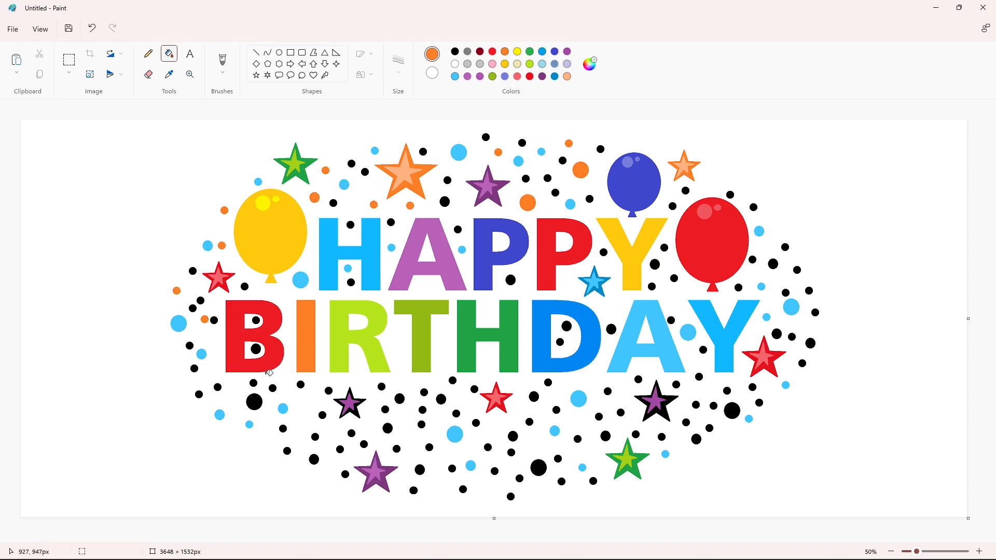
# Step: Fill black dots left of and below BIRTHDAY's B, R and T, including those around the lower purple star, with orange
pyautogui.click(272, 388)
pyautogui.click(194, 369)
pyautogui.click(314, 459)
pyautogui.click(315, 437)
pyautogui.click(387, 428)
pyautogui.click(451, 469)
pyautogui.click(424, 392)
pyautogui.click(421, 424)
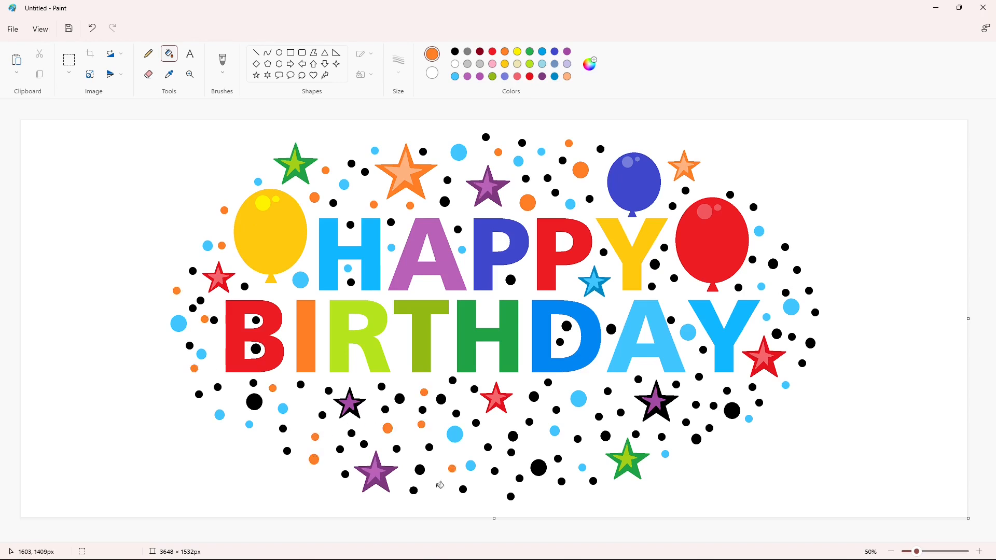
# Step: Fill dots below BIRTHDAY, the upper dot inside the D, the dot between D and A, and two lower-right dots with orange
pyautogui.click(463, 489)
pyautogui.click(300, 385)
pyautogui.click(566, 326)
pyautogui.click(611, 329)
pyautogui.click(696, 404)
pyautogui.click(662, 436)
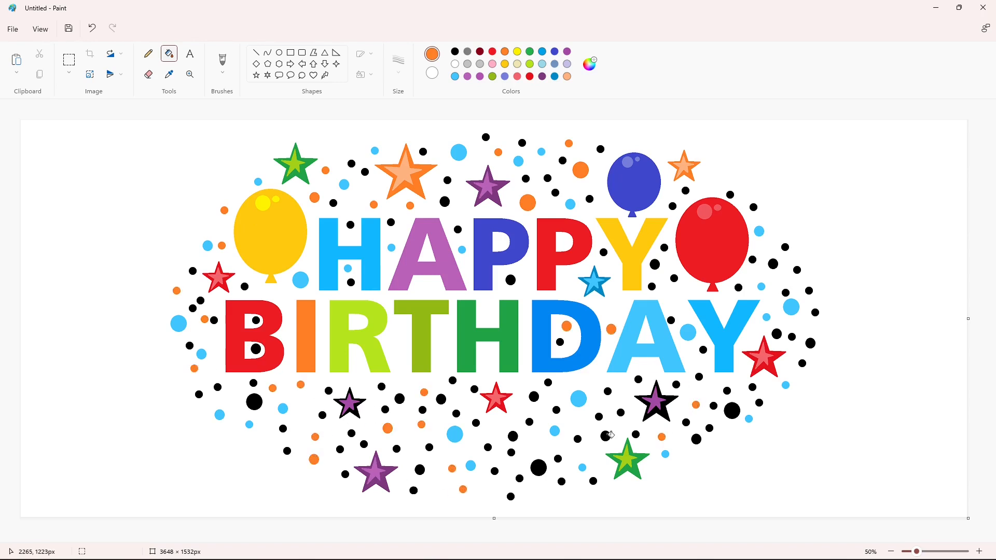
# Step: Fill three dots below BIRTHDAY's H and D and three dots along the drawing's right edge with orange
pyautogui.click(606, 435)
pyautogui.click(513, 435)
pyautogui.click(510, 496)
pyautogui.click(802, 363)
pyautogui.click(809, 291)
pyautogui.click(773, 264)
# Step: Fill dots around HAPPY's Y, between BIRTHDAY's A and Y, at the lower right and below the lower purple star with orange
pyautogui.click(655, 265)
pyautogui.click(686, 191)
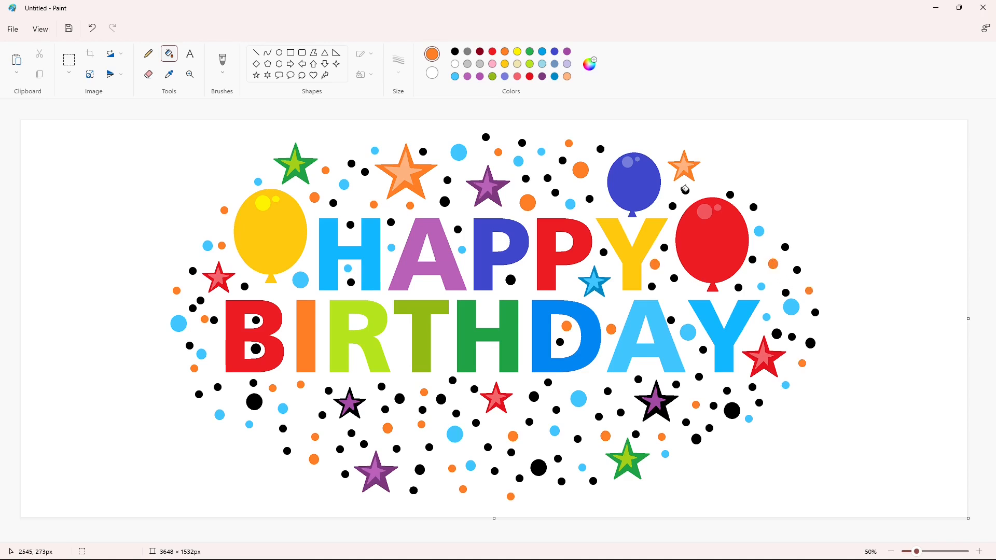
pyautogui.click(673, 206)
pyautogui.click(709, 427)
pyautogui.click(703, 349)
pyautogui.click(413, 490)
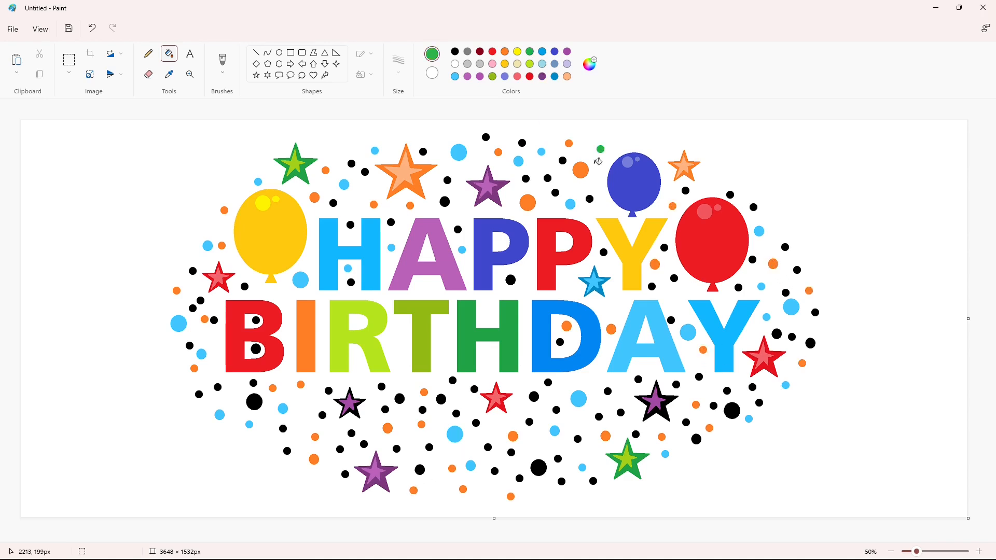
# Step: Mix a darker green and fill four dots above HAPPY's P letters, up to the blue balloon, with it
pyautogui.click(590, 64)
pyautogui.moveTo(609, 269); pyautogui.dragTo(609, 273)
pyautogui.click(402, 355)
pyautogui.click(600, 149)
pyautogui.click(590, 198)
pyautogui.click(548, 179)
pyautogui.click(522, 142)
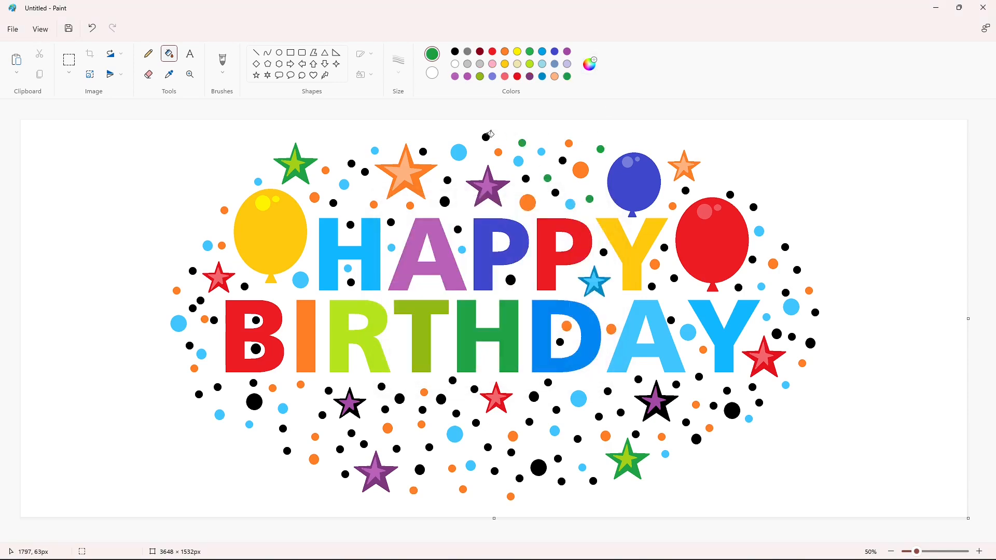
# Step: Fill the topmost dot, dots around HAPPY's H and A, and the dot below the yellow balloon with the darker green
pyautogui.click(486, 137)
pyautogui.click(458, 230)
pyautogui.click(351, 224)
pyautogui.click(351, 283)
pyautogui.click(245, 287)
# Step: Fill the upper dot inside BIRTHDAY's B and dots along the left and lower-left edge with the darker green
pyautogui.click(255, 320)
pyautogui.click(193, 270)
pyautogui.click(217, 387)
pyautogui.click(283, 428)
pyautogui.click(286, 451)
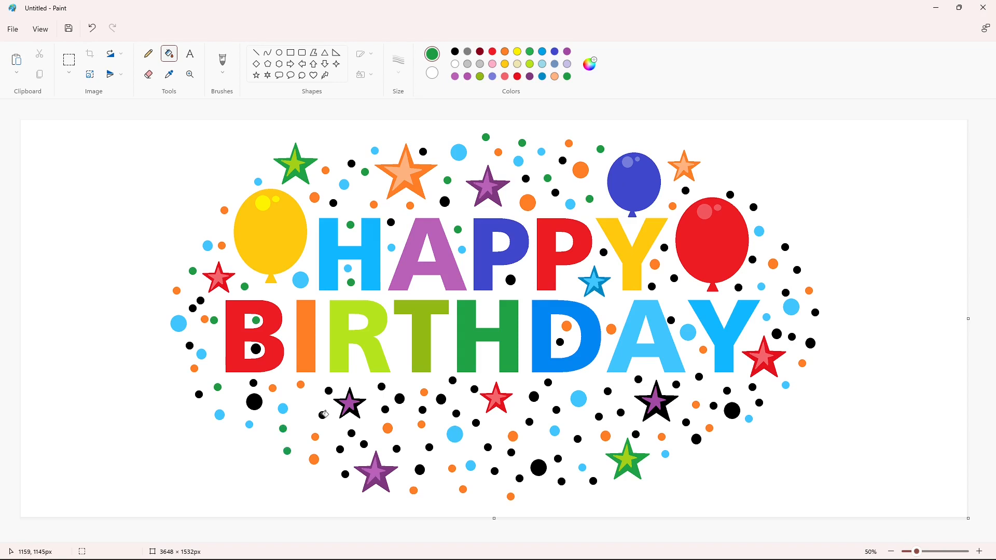
# Step: Fill six black dots below BIRTHDAY's R, T and H, around the lower-left stars, with the darker green
pyautogui.click(322, 415)
pyautogui.click(364, 444)
pyautogui.click(420, 469)
pyautogui.click(475, 422)
pyautogui.click(441, 399)
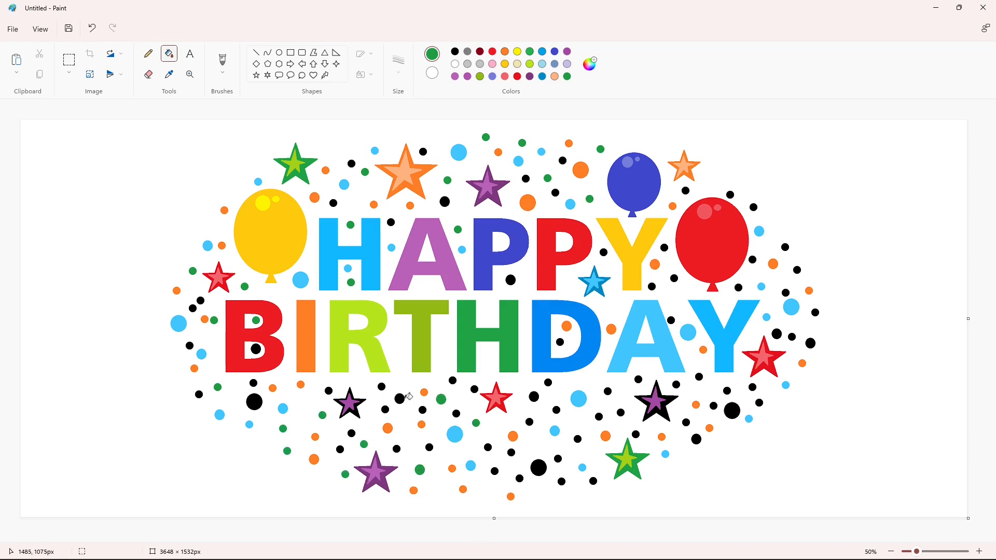
pyautogui.click(399, 398)
# Step: Fill dots below BIRTHDAY's D, along the bottom and around the right red star, including the large lower-right one, with darker green
pyautogui.click(547, 382)
pyautogui.click(557, 459)
pyautogui.click(537, 467)
pyautogui.click(593, 480)
pyautogui.click(732, 411)
pyautogui.click(752, 387)
pyautogui.click(776, 333)
pyautogui.click(810, 343)
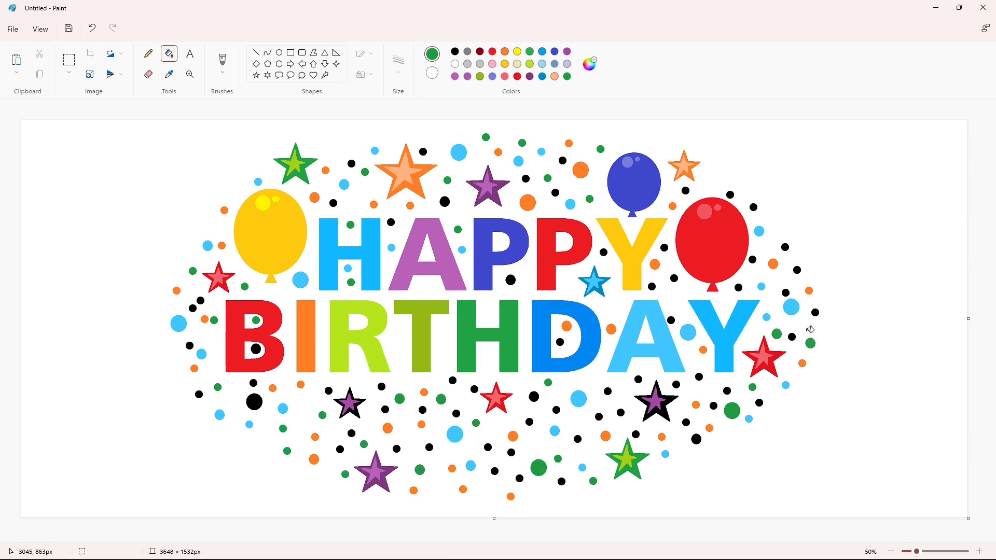
# Step: Fill dots beside HAPPY's Y, above BIRTHDAY's A, below the D and beside HAPPY's first P with the darker green
pyautogui.click(671, 320)
pyautogui.click(674, 278)
pyautogui.click(664, 248)
pyautogui.click(530, 422)
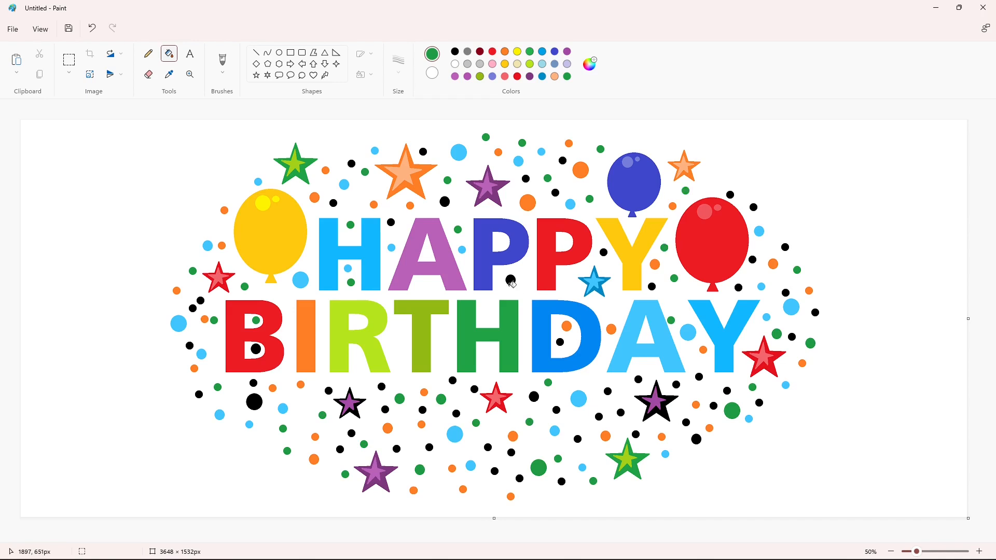
pyautogui.click(511, 280)
# Step: Mix a darker red and fill three small black dots above HAPPY's P letters with it
pyautogui.click(517, 76)
pyautogui.click(590, 63)
pyautogui.click(402, 354)
pyautogui.click(525, 178)
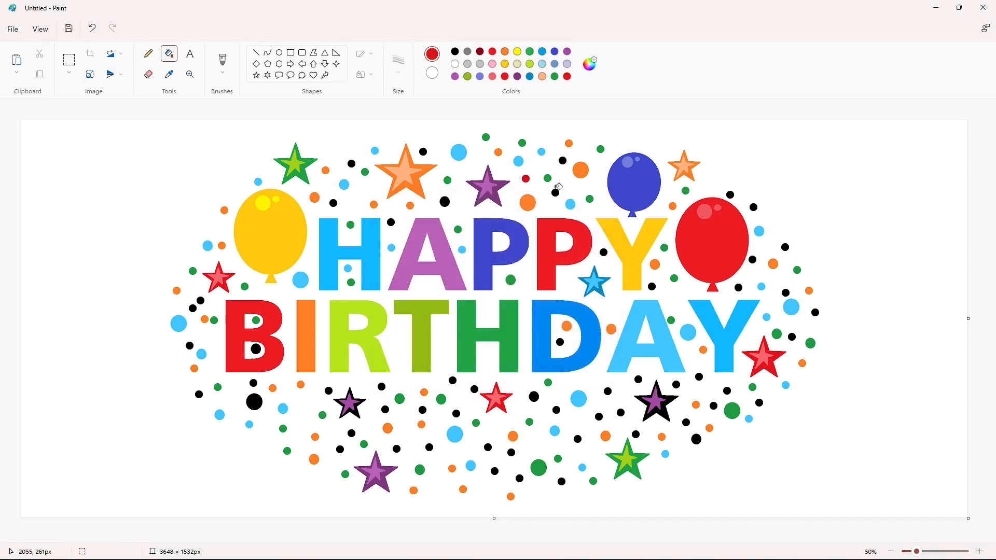
pyautogui.click(555, 192)
pyautogui.click(563, 160)
# Step: Fill three black dots around HAPPY's A and the large orange star with dark red, undoing the fill on the light blue dot
pyautogui.click(444, 201)
pyautogui.click(390, 222)
pyautogui.click(423, 151)
pyautogui.click(375, 150)
pyautogui.hotkey('ctrl', 'z')
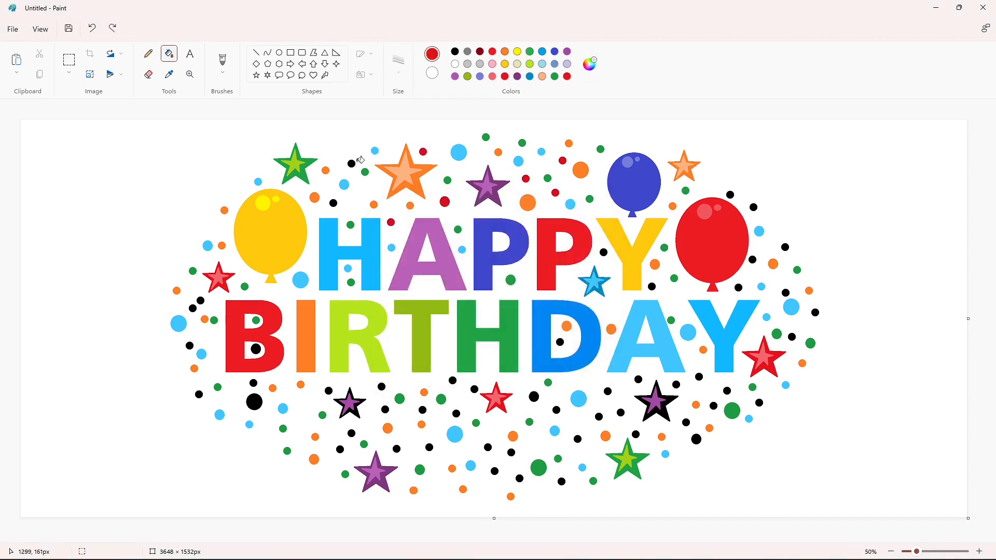
# Step: Fill two dots above HAPPY's H and the remaining black dots left of and below BIRTHDAY's B with dark red
pyautogui.click(352, 163)
pyautogui.click(333, 202)
pyautogui.click(200, 300)
pyautogui.click(192, 308)
pyautogui.click(189, 346)
pyautogui.click(198, 394)
pyautogui.click(253, 383)
pyautogui.click(254, 402)
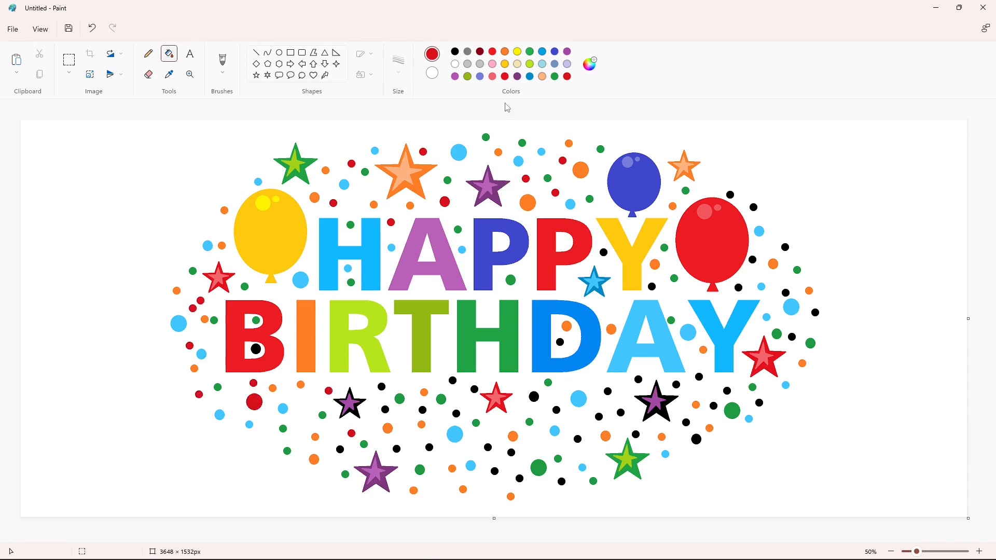
# Step: Recolour the star below BIRTHDAY's A with a gold outer part and a newly mixed light yellow centre
pyautogui.click(505, 64)
pyautogui.click(663, 398)
pyautogui.click(589, 65)
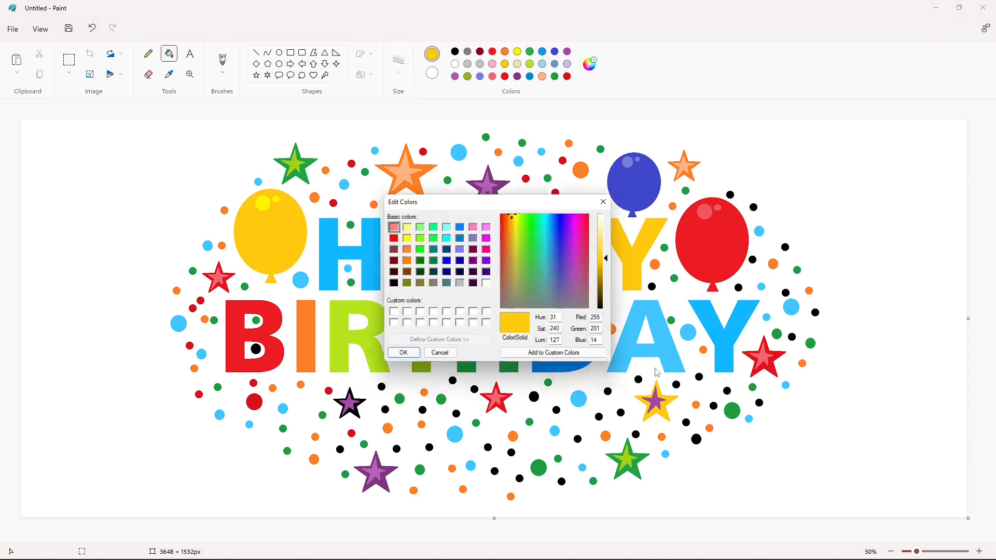
pyautogui.moveTo(605, 258); pyautogui.dragTo(605, 236)
pyautogui.click(402, 353)
pyautogui.click(656, 403)
# Step: Fill the black dots around the red balloon and along the drawing's right edge with dark red
pyautogui.click(555, 76)
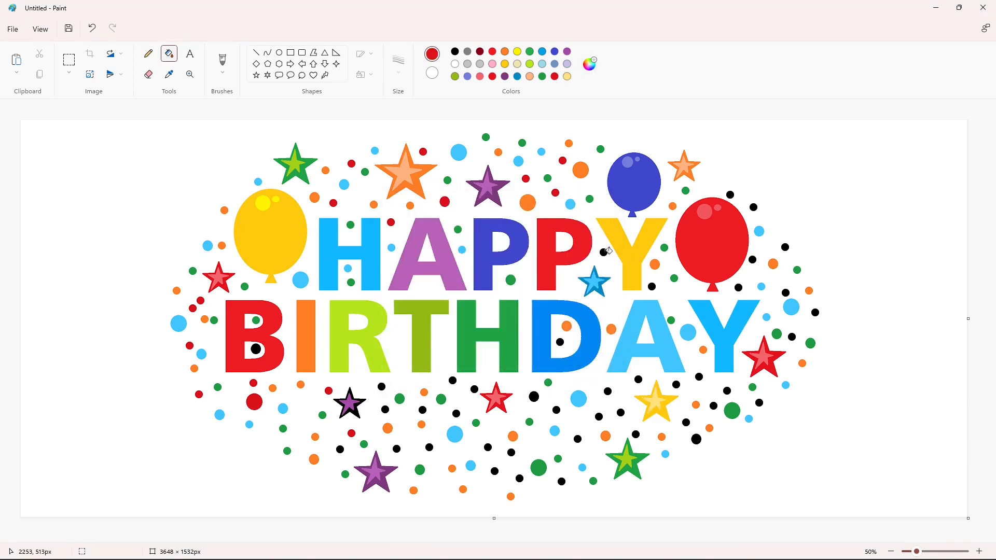
pyautogui.click(731, 195)
pyautogui.click(753, 207)
pyautogui.click(752, 260)
pyautogui.click(739, 288)
pyautogui.click(785, 246)
pyautogui.click(816, 312)
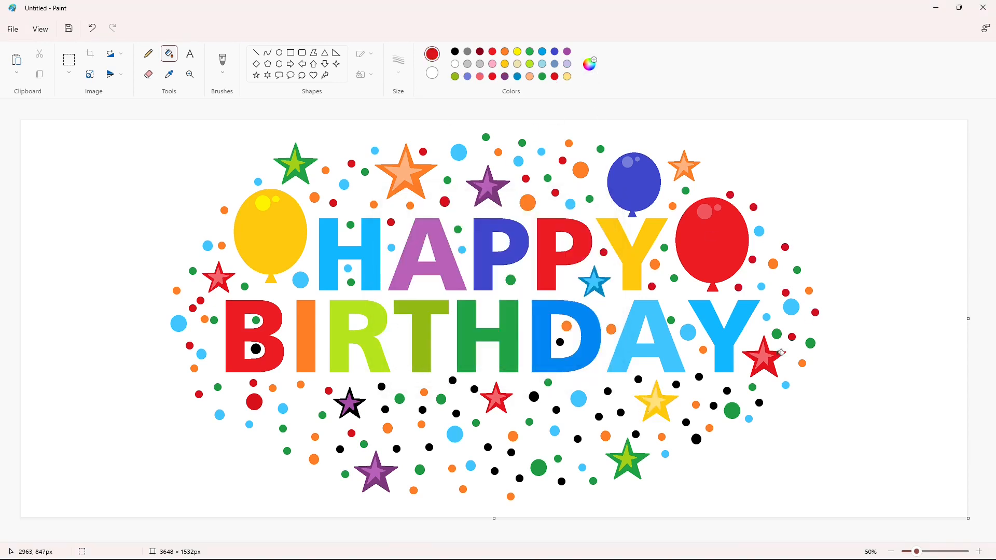
# Step: Fill eight black dots below BIRTHDAY, from the right red star to the bottom centre, with dark red
pyautogui.click(759, 403)
pyautogui.click(713, 406)
pyautogui.click(699, 376)
pyautogui.click(638, 380)
pyautogui.click(599, 416)
pyautogui.click(635, 434)
pyautogui.click(561, 481)
pyautogui.click(511, 453)
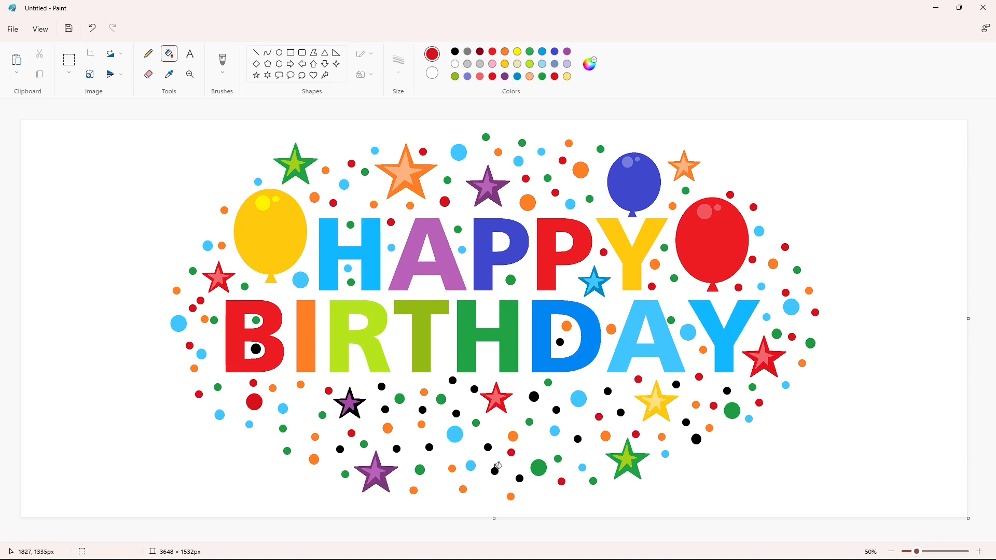
# Step: Fill four black dots below BIRTHDAY's R, H and D, including those beside the middle red star, with dark red
pyautogui.click(494, 471)
pyautogui.click(534, 397)
pyautogui.click(474, 388)
pyautogui.click(382, 387)
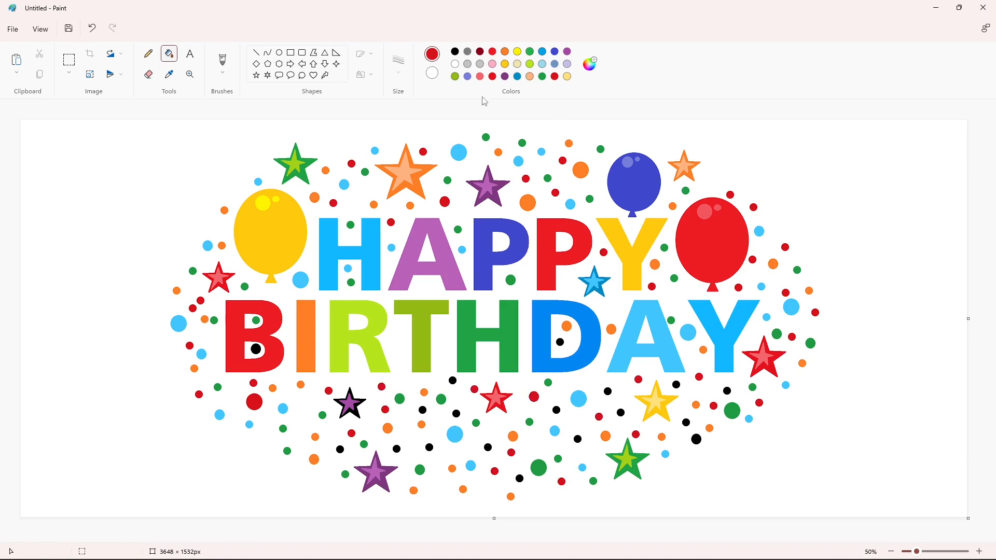
# Step: Recolour the star below BIRTHDAY's R with a newly mixed darker blue outer part and a blue centre
pyautogui.click(517, 77)
pyautogui.click(349, 402)
pyautogui.click(589, 64)
pyautogui.moveTo(608, 271); pyautogui.dragTo(608, 280)
pyautogui.click(402, 355)
pyautogui.click(361, 401)
pyautogui.click(505, 76)
pyautogui.click(350, 404)
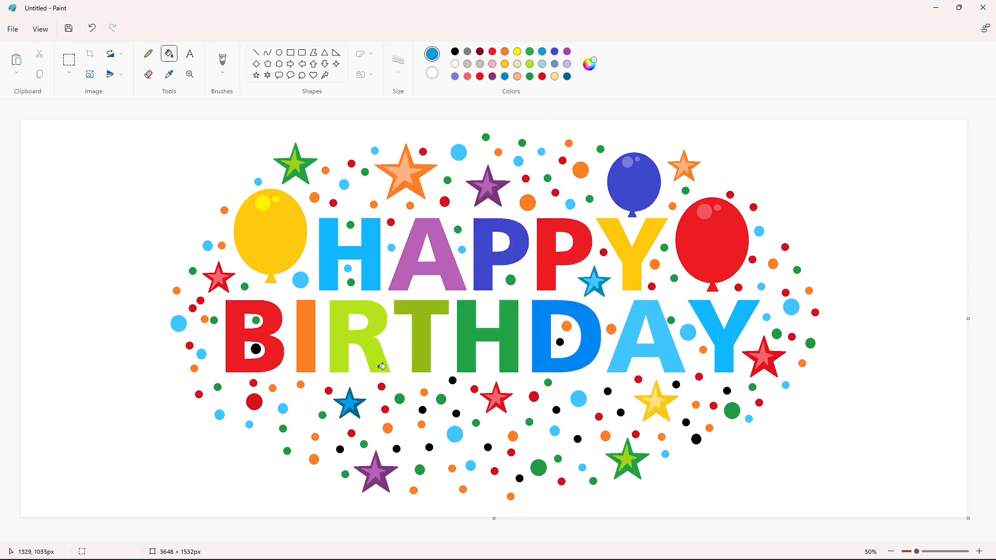
# Step: Fill the black dot above-left of the bottom purple star with red and six black dots below BIRTHDAY's T and H with lime
pyautogui.click(480, 77)
pyautogui.click(340, 450)
pyautogui.click(529, 64)
pyautogui.click(397, 448)
pyautogui.click(488, 447)
pyautogui.click(452, 380)
pyautogui.click(456, 413)
pyautogui.click(423, 410)
pyautogui.click(430, 447)
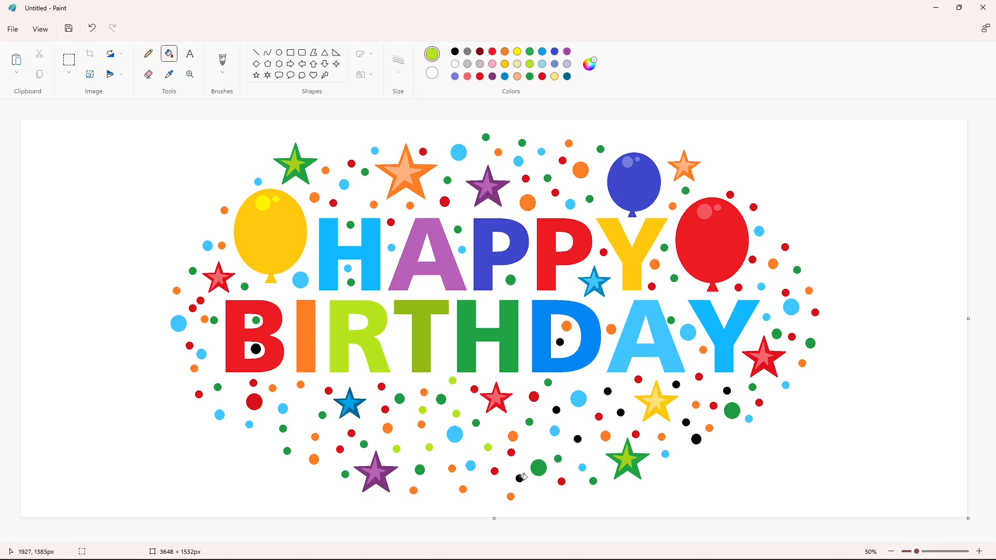
# Step: Fill the remaining black dots around the yellow star, near the bottom centre and inside BIRTHDAY's B and D with lime
pyautogui.click(556, 409)
pyautogui.click(608, 391)
pyautogui.click(621, 412)
pyautogui.click(697, 439)
pyautogui.click(686, 422)
pyautogui.click(676, 384)
pyautogui.click(727, 391)
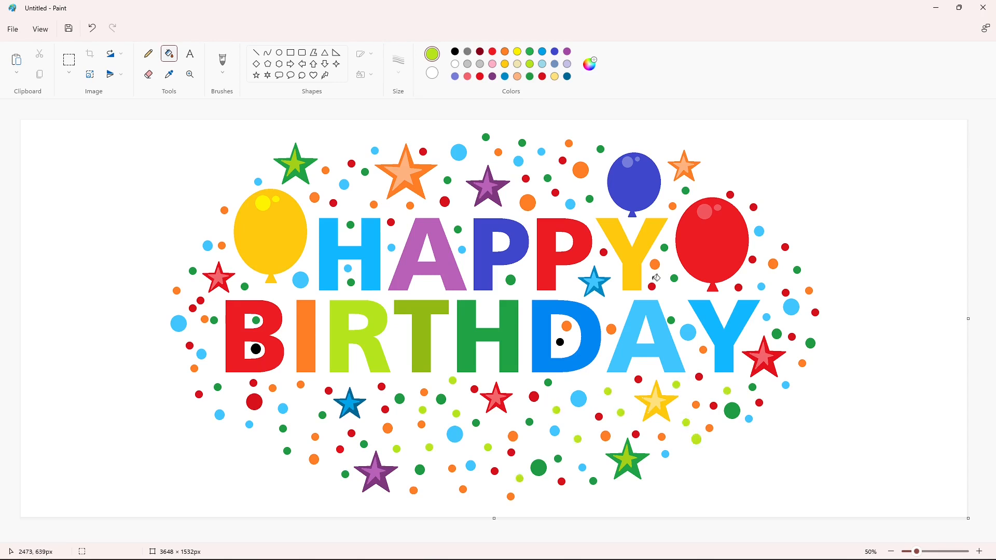
pyautogui.click(256, 349)
pyautogui.click(559, 342)
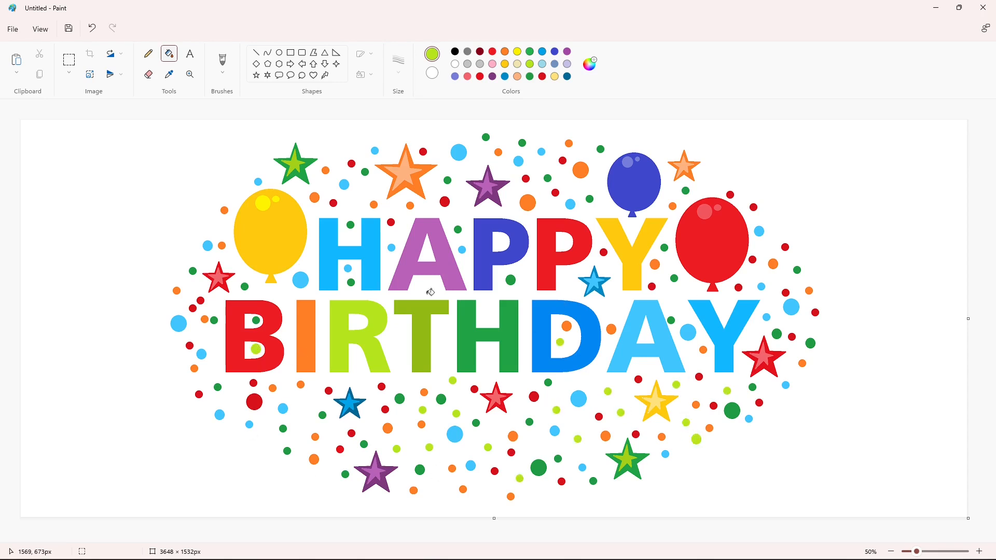